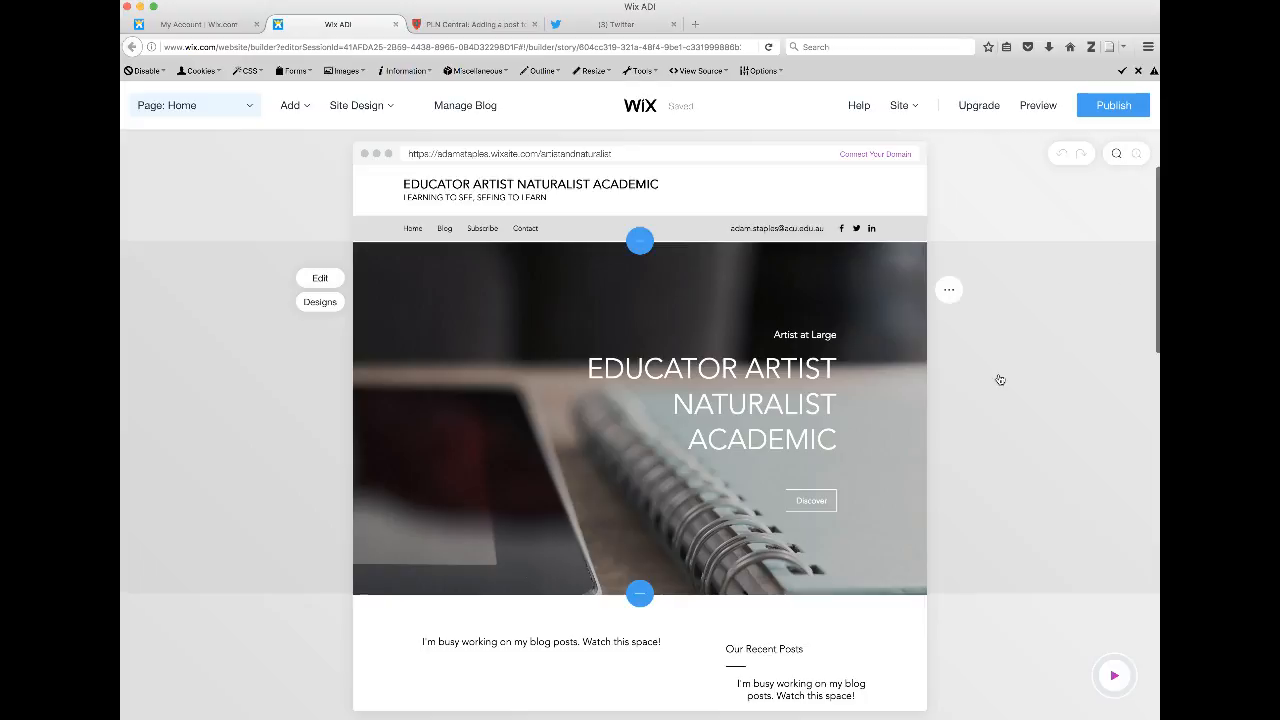
Step: Start a new section directly below the welcome banner and choose Projects from the full list of section types
scroll(997, 376, "down", 2)
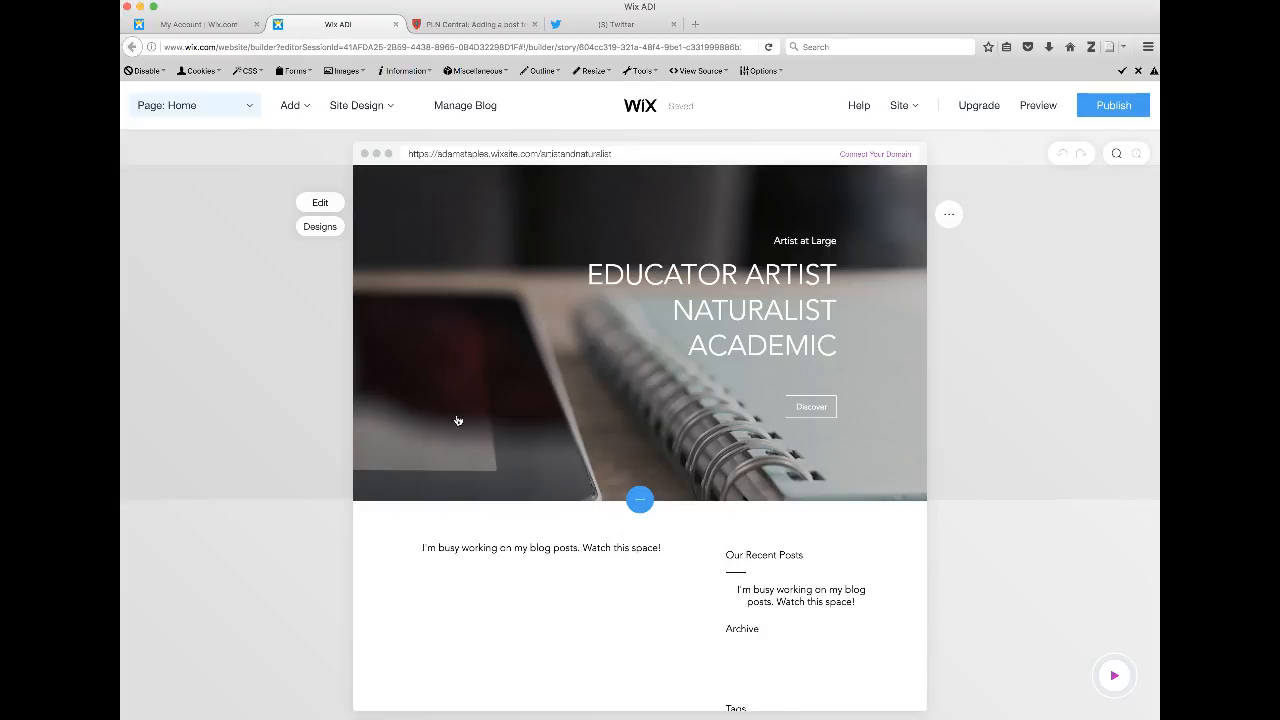
scroll(346, 432, "down", 2)
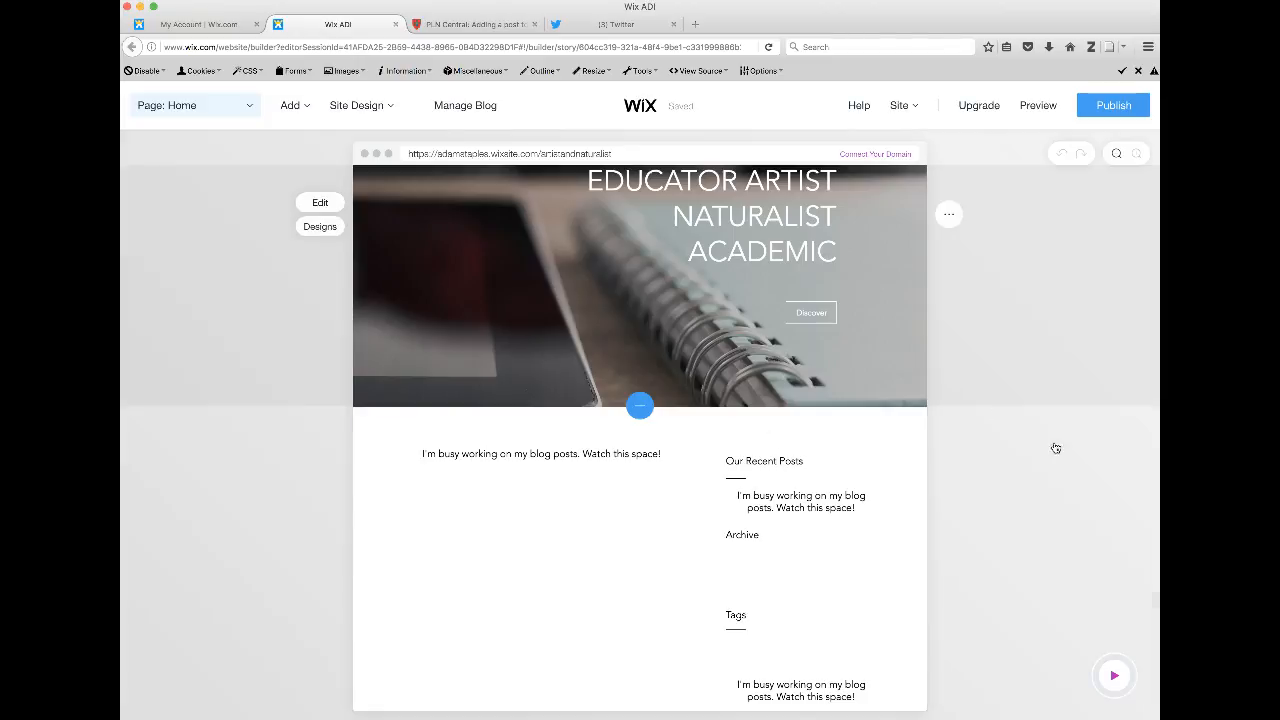
scroll(1060, 451, "up", 3)
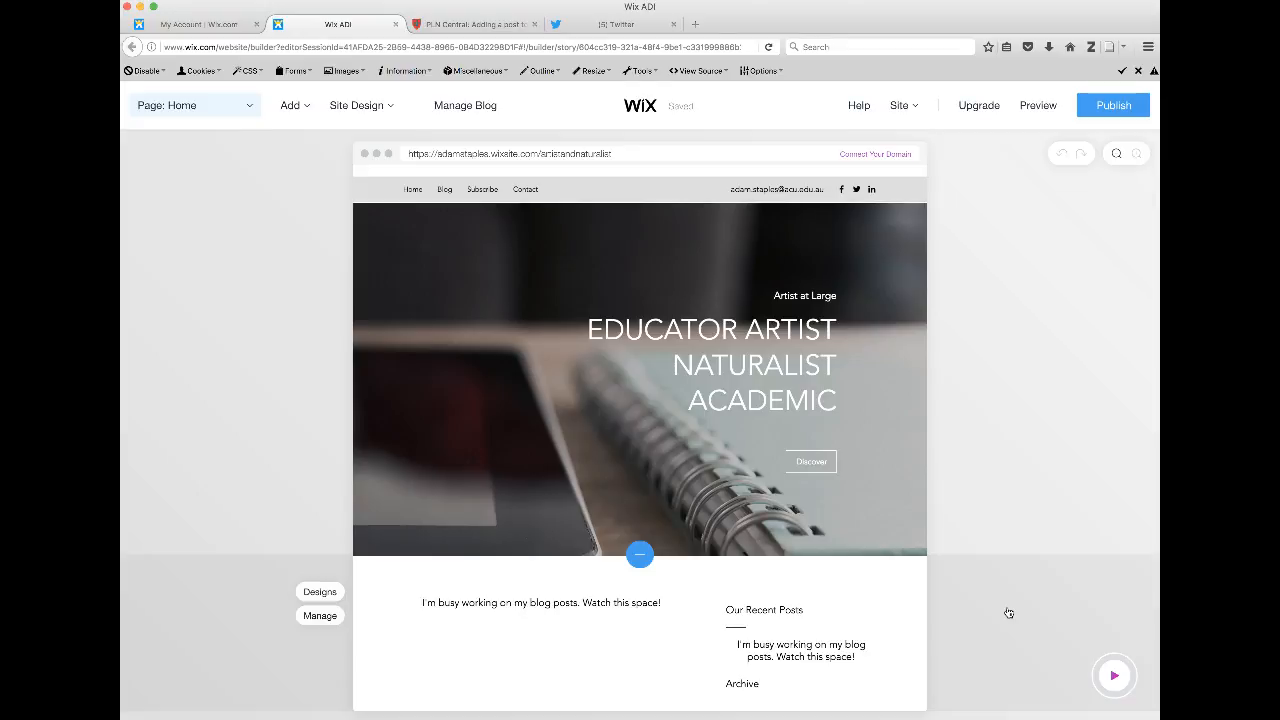
left_click(277, 362)
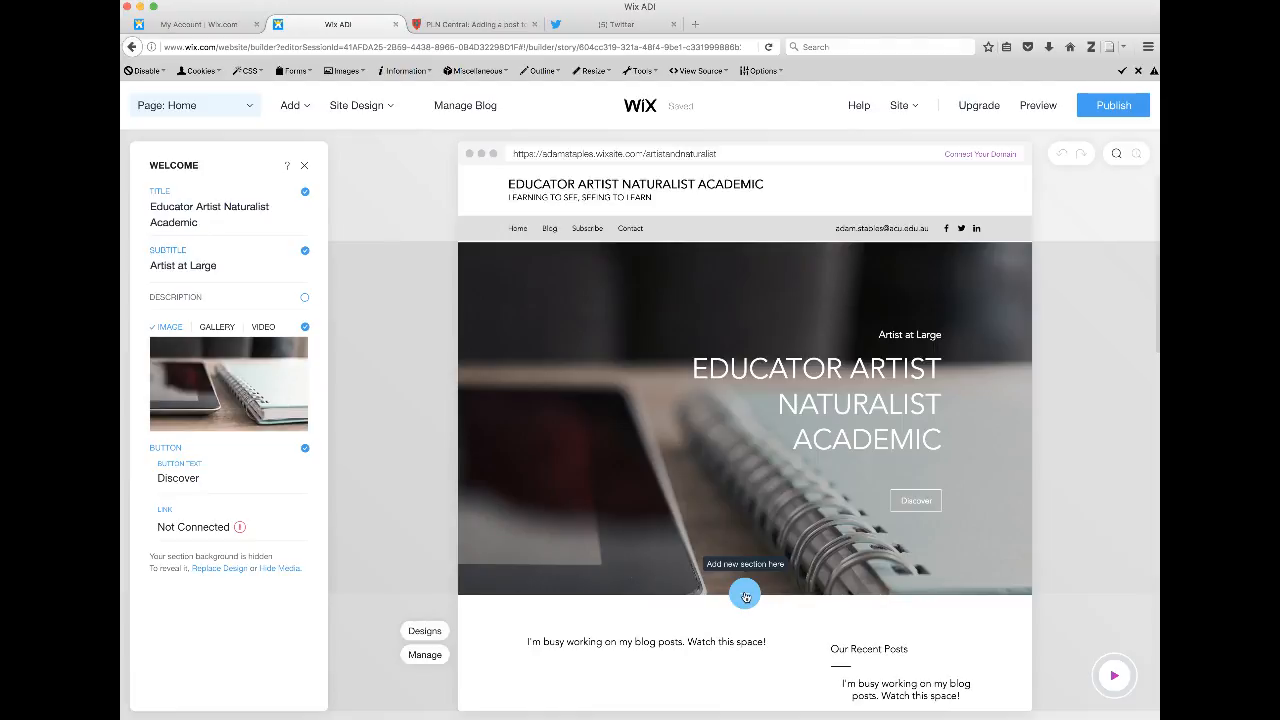
left_click(745, 596)
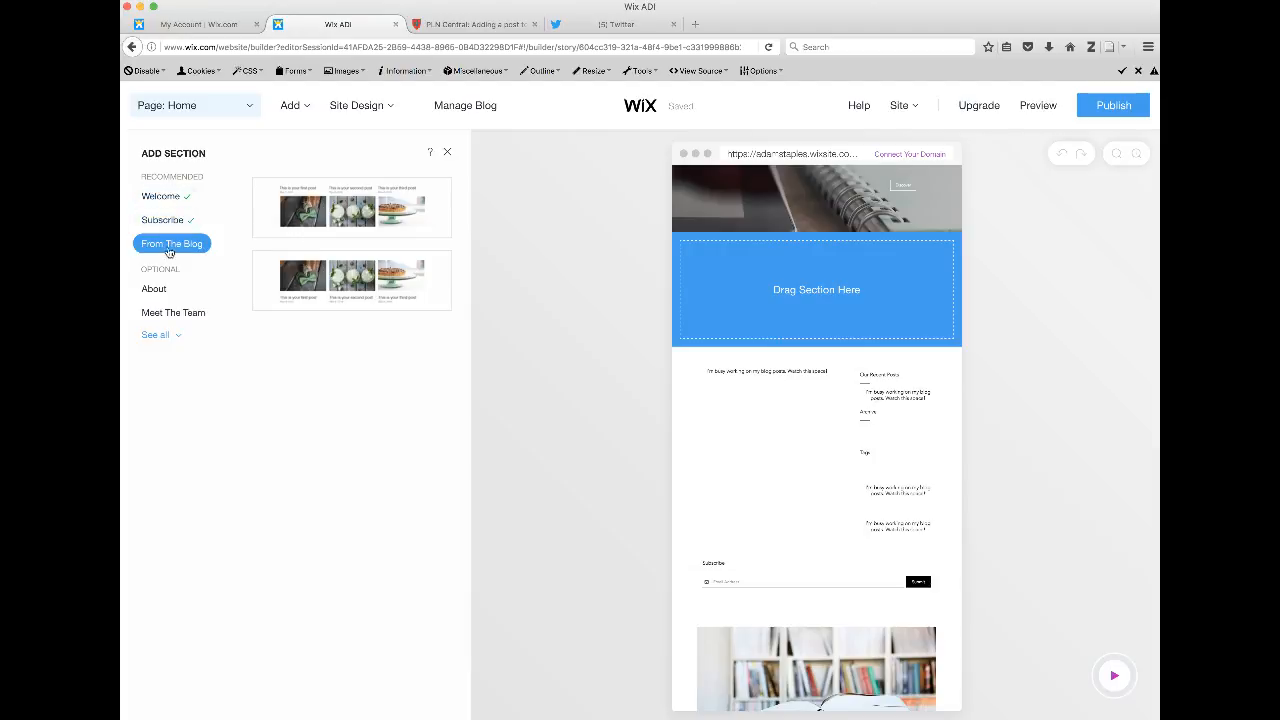
left_click(173, 336)
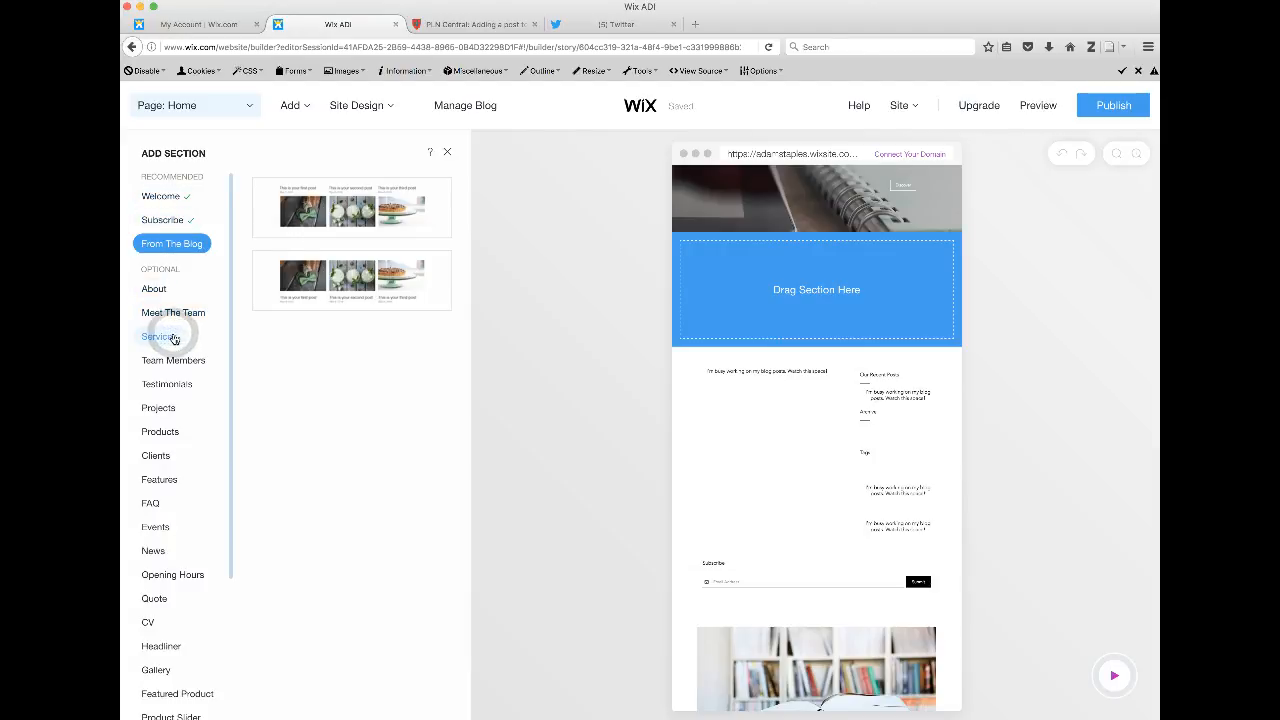
scroll(173, 338, "down", 1)
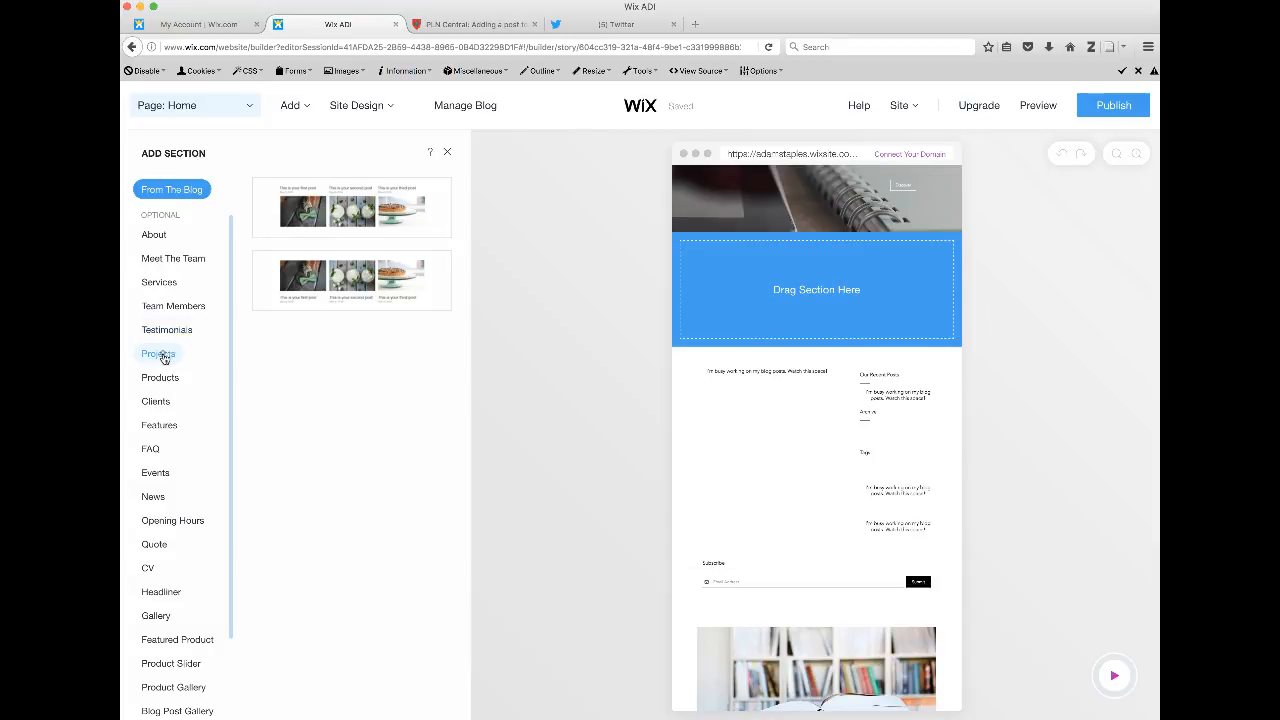
left_click(161, 355)
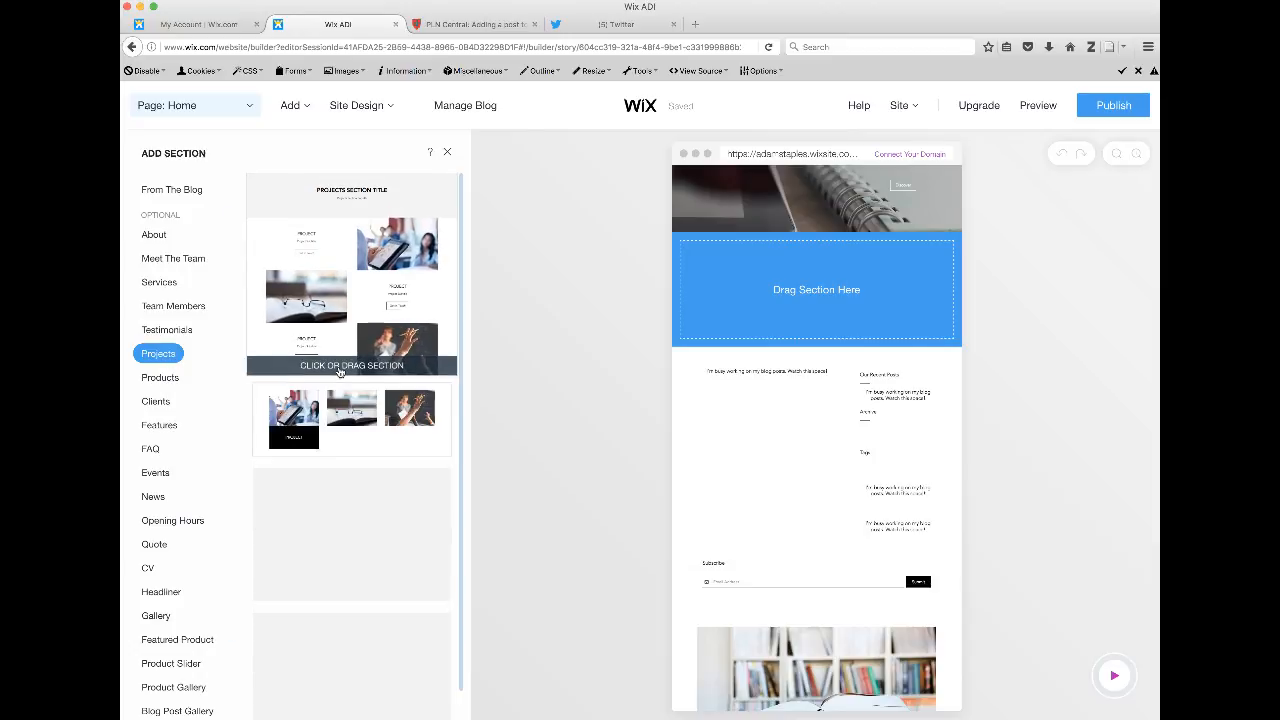
Step: Browse the Projects layouts and place the one with three image cards and black captions below the welcome banner
scroll(400, 340, "down", 1)
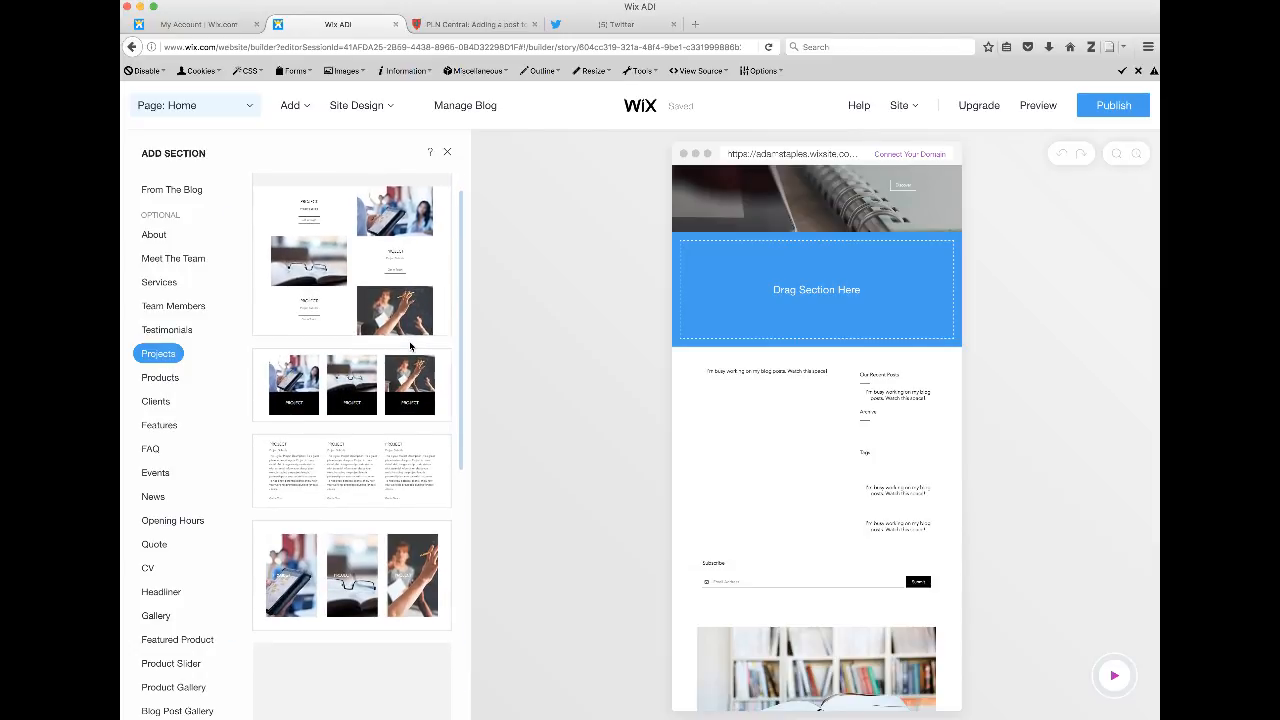
scroll(405, 345, "down", 5)
scroll(410, 347, "down", 5)
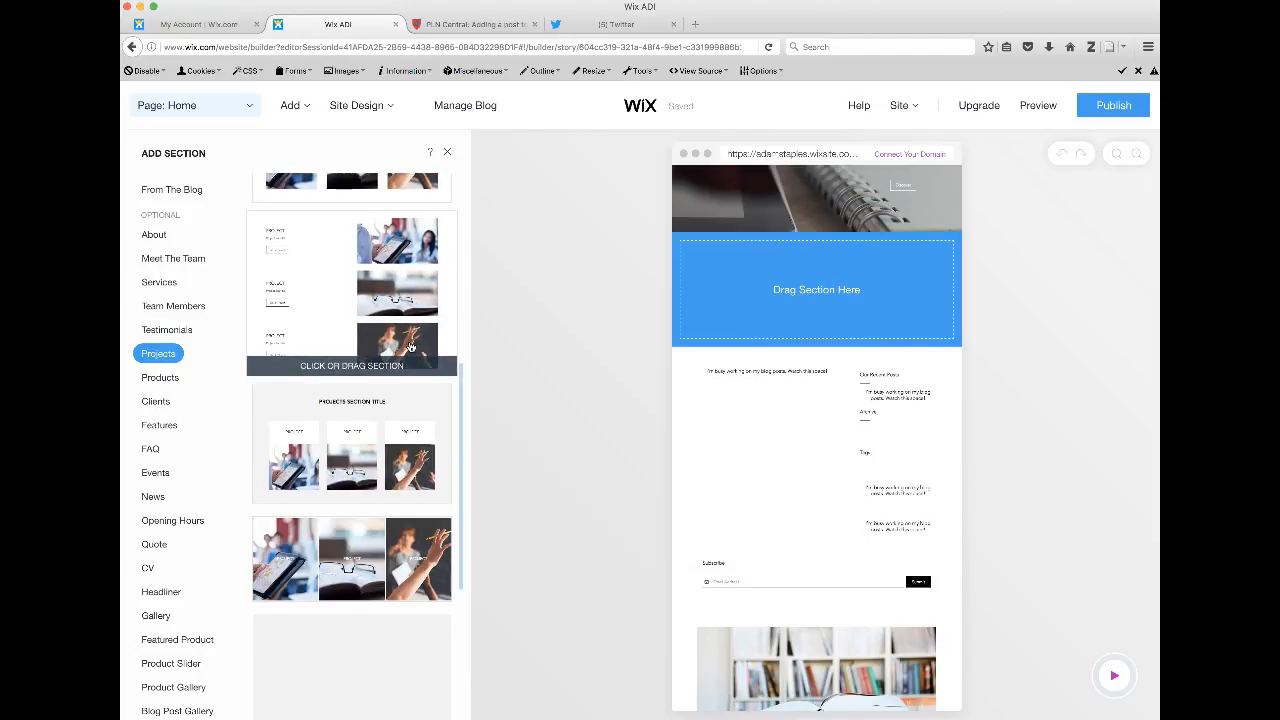
scroll(410, 347, "down", 10)
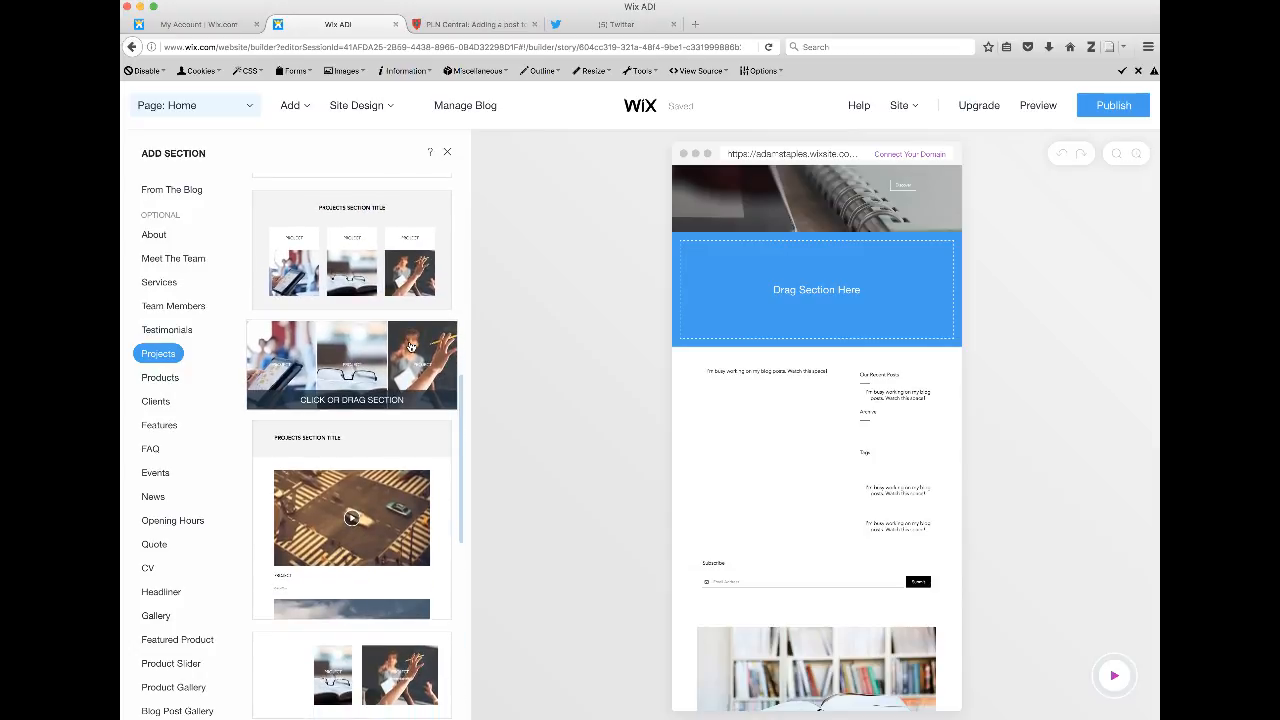
scroll(410, 347, "down", 5)
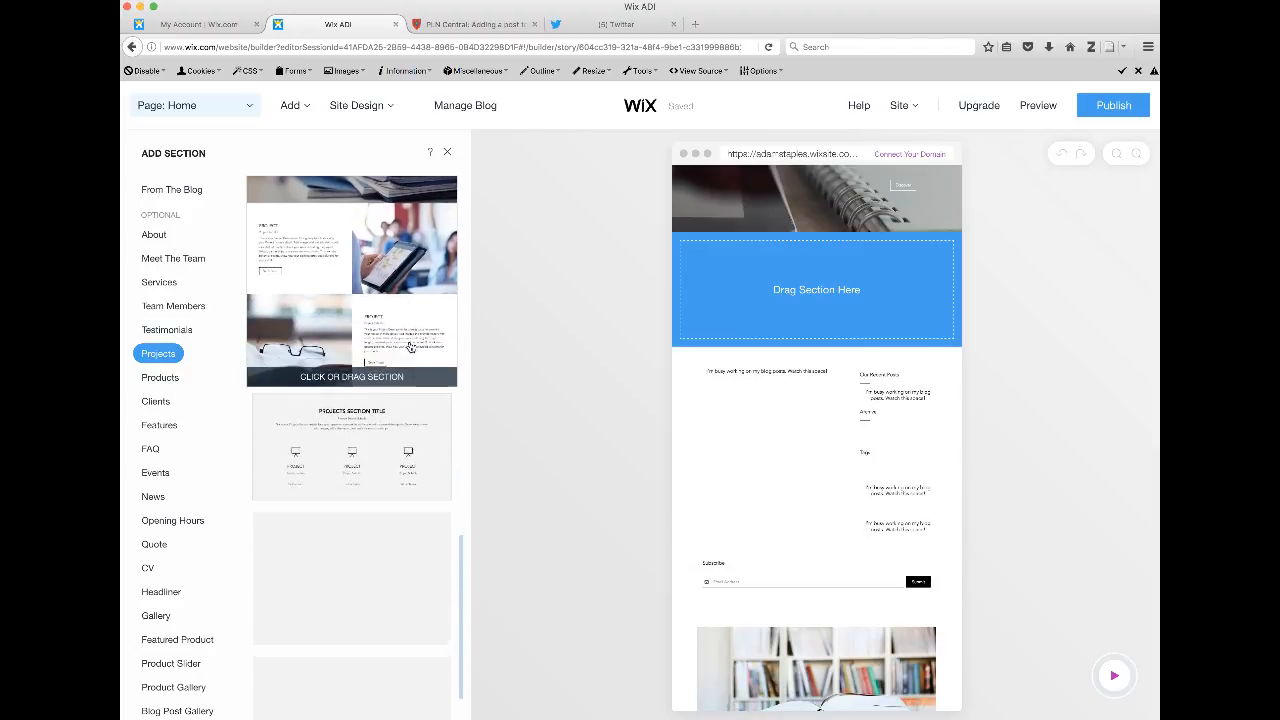
scroll(410, 347, "down", 8)
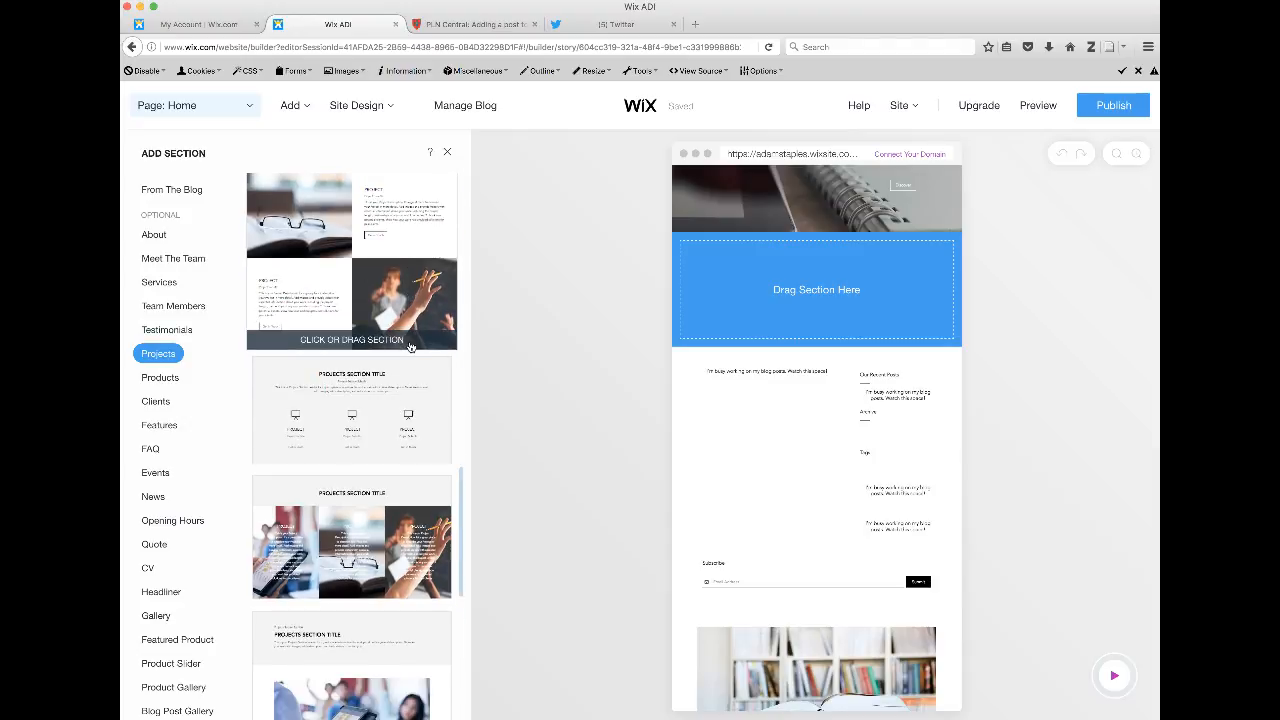
scroll(410, 347, "down", 8)
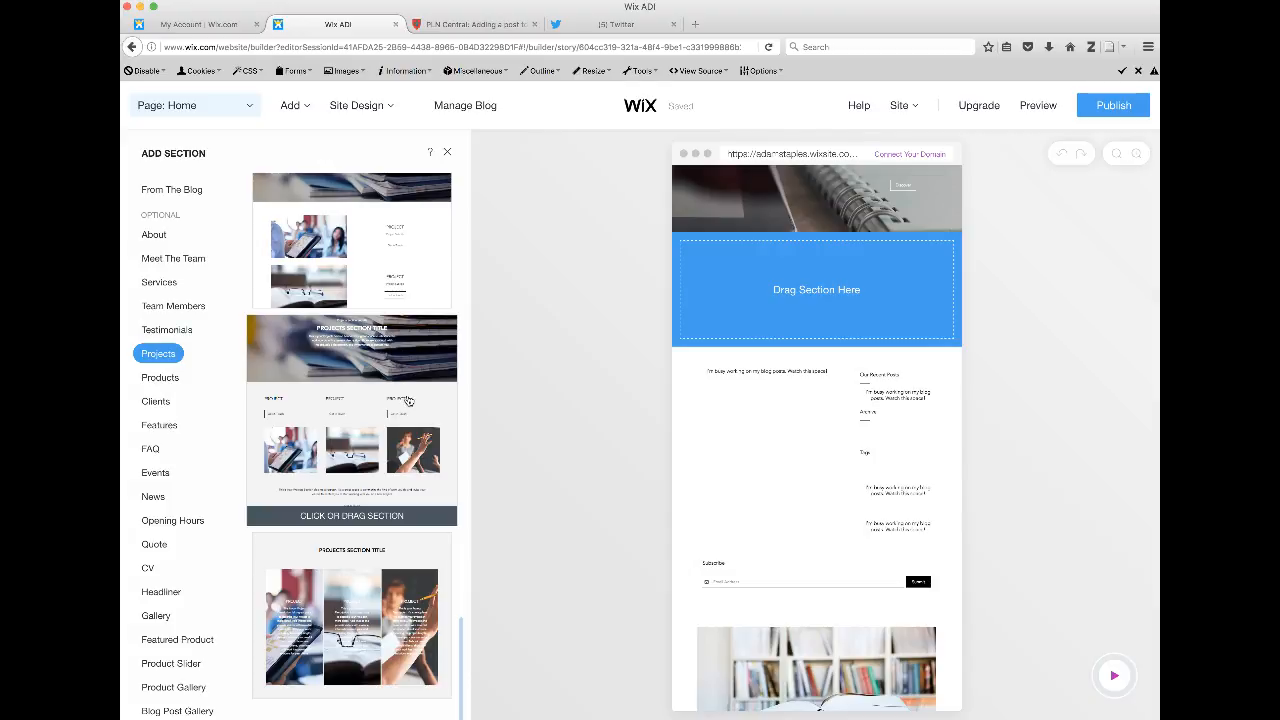
scroll(408, 400, "down", 3)
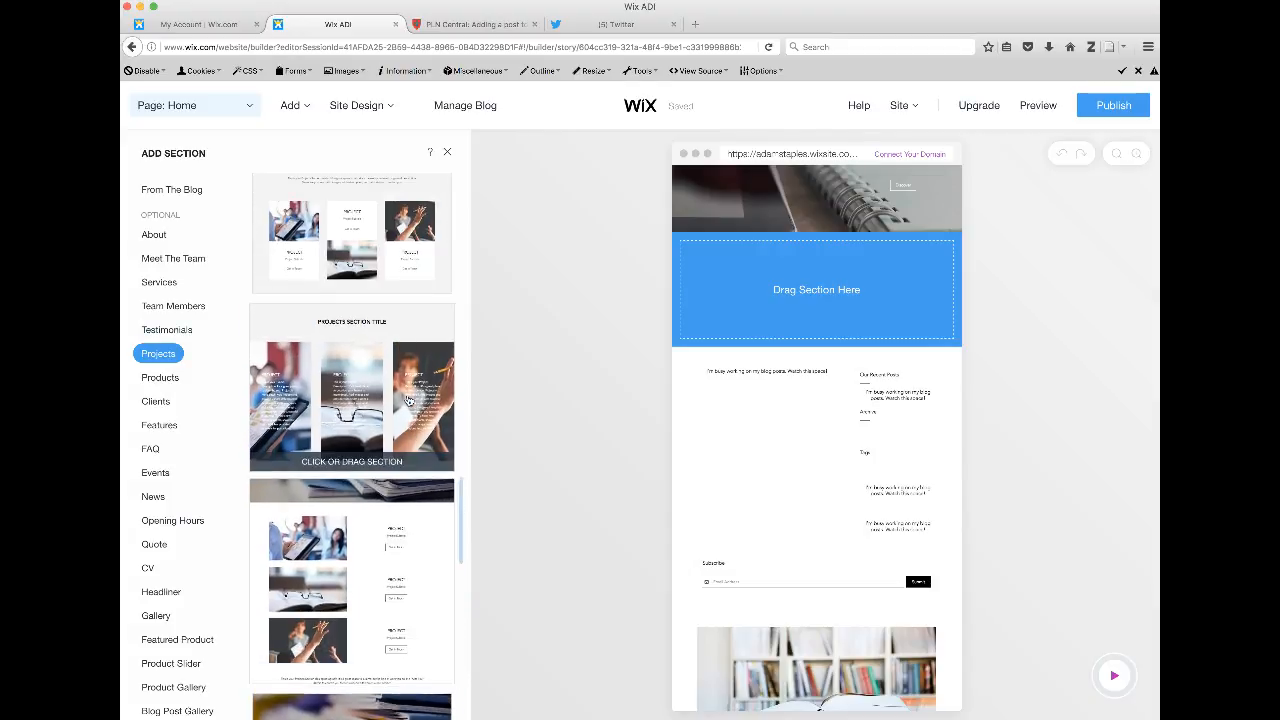
scroll(408, 400, "down", 5)
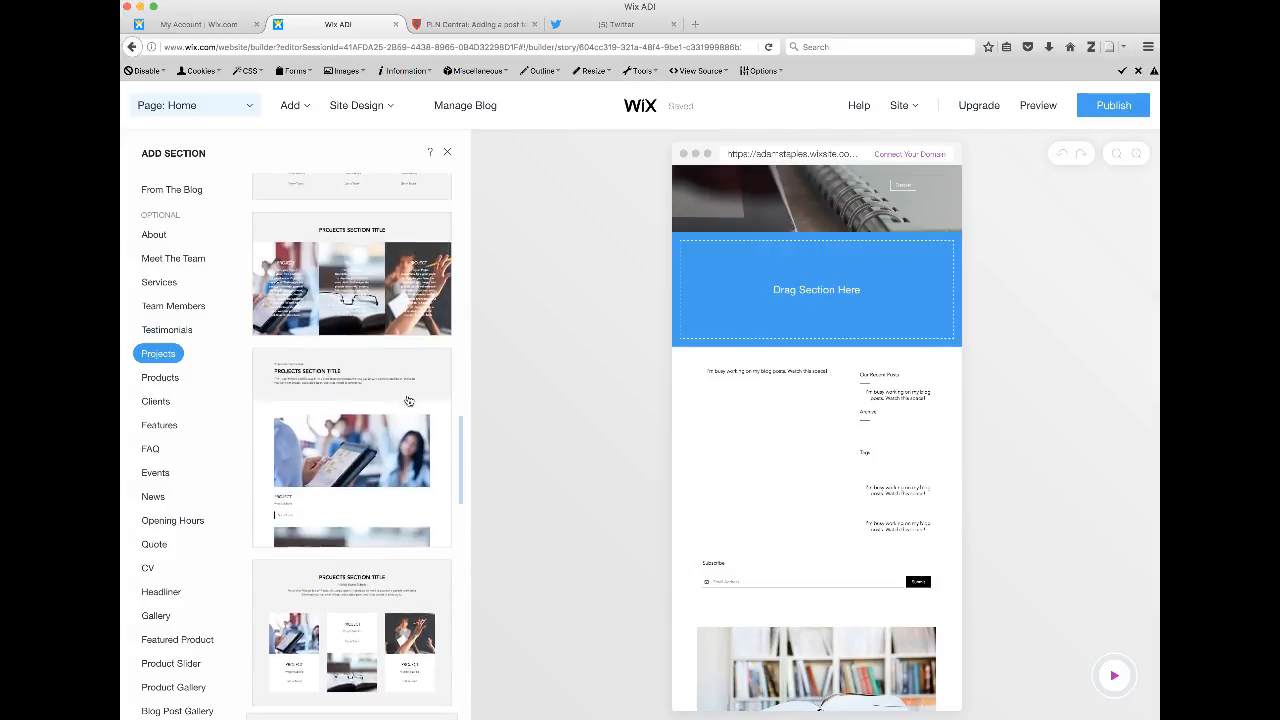
scroll(408, 400, "up", 10)
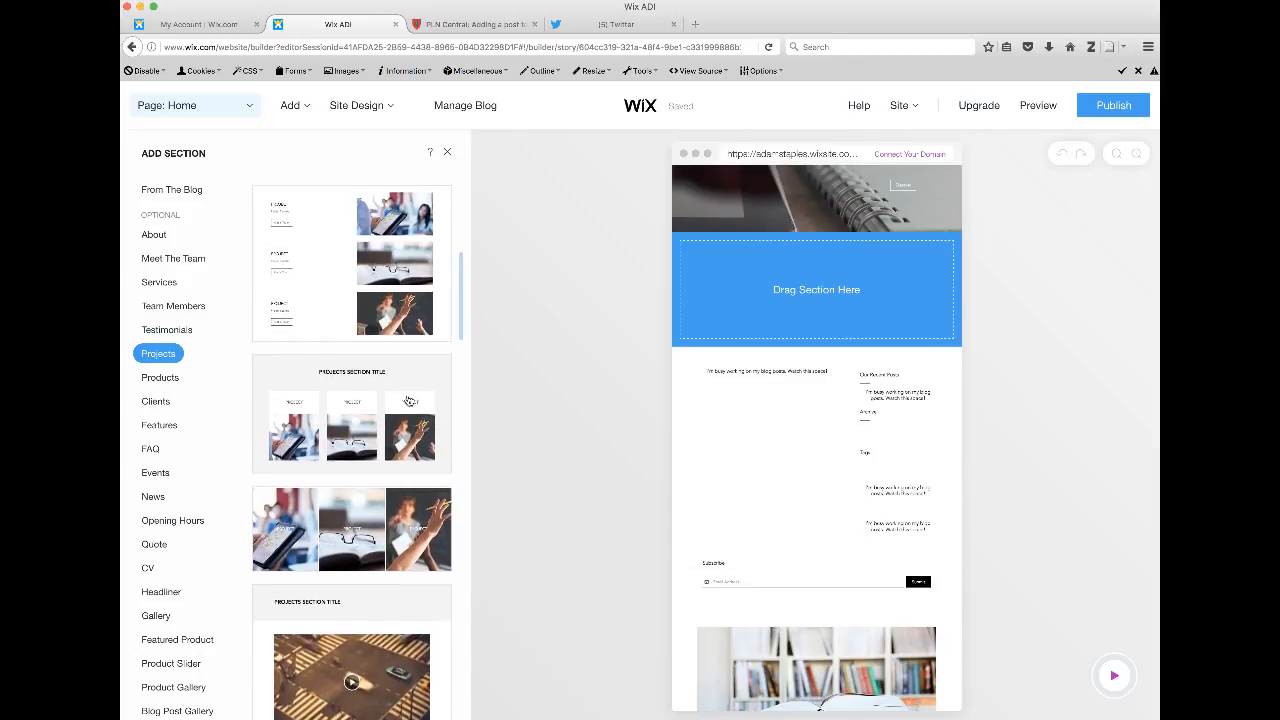
scroll(408, 400, "up", 3)
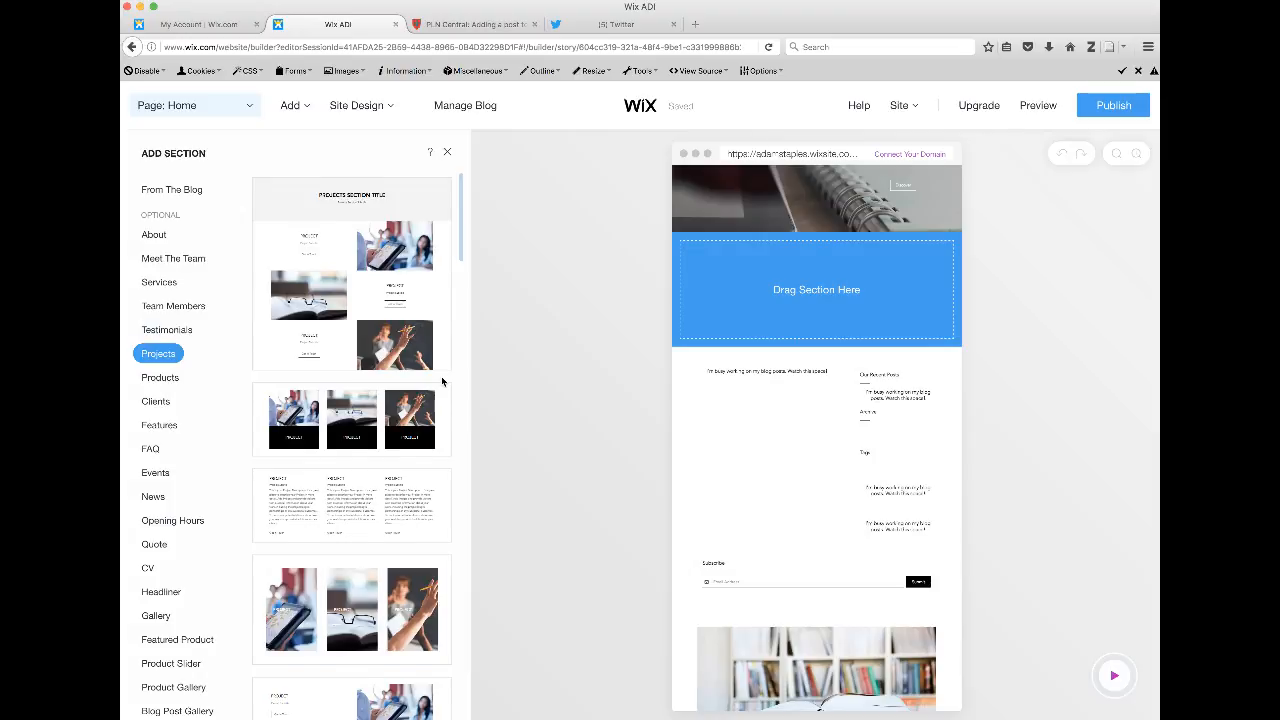
scroll(442, 381, "down", 1)
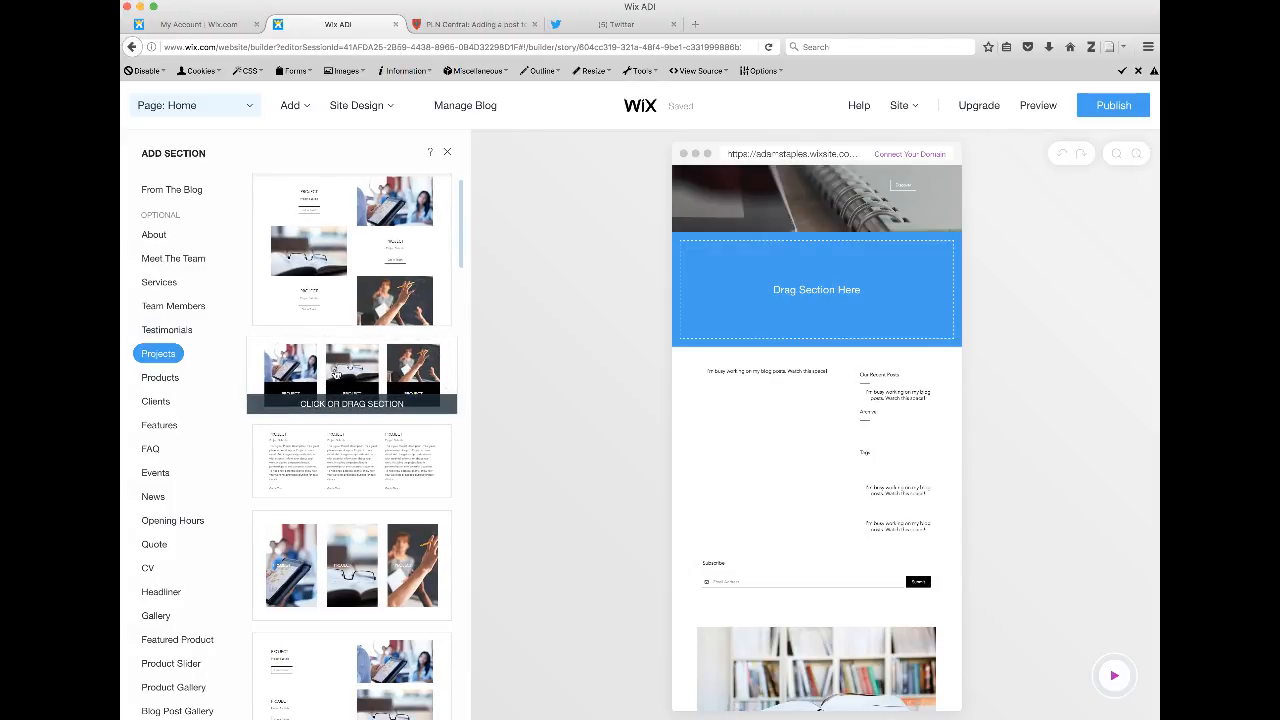
left_click_drag(336, 373, 863, 274)
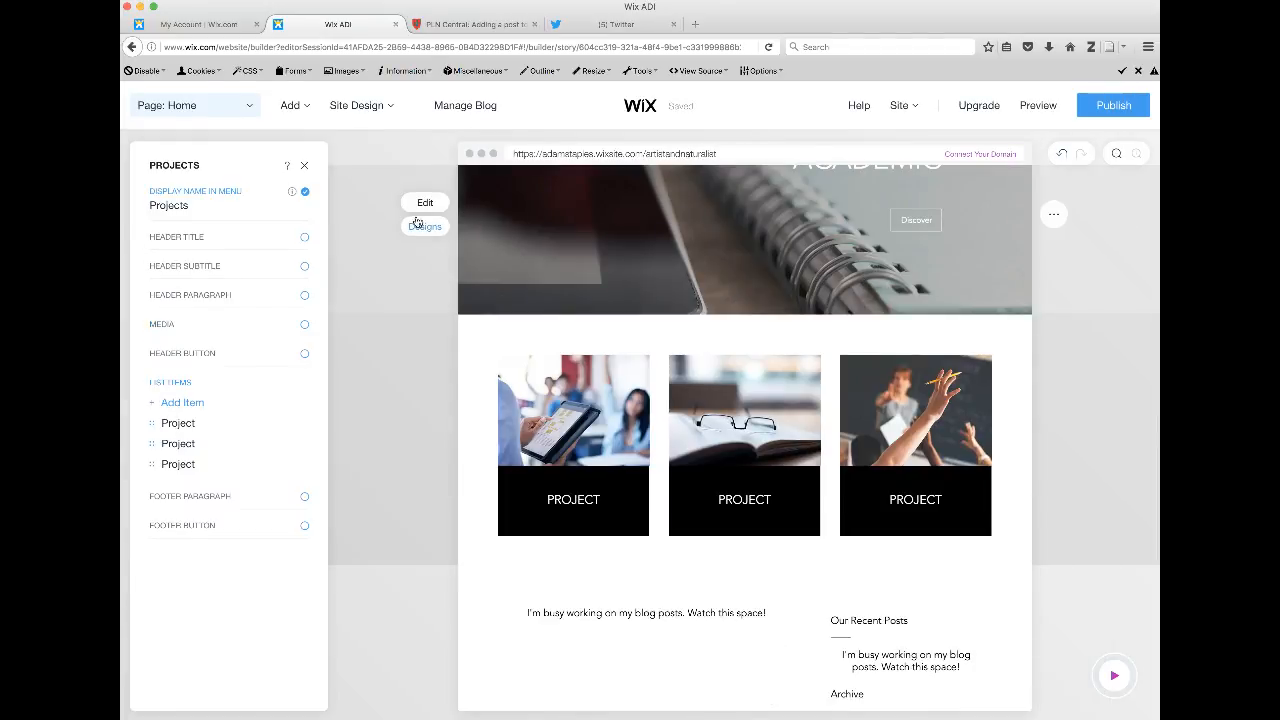
Step: Review the home page's site navigation, the new Projects section and the blog area beneath it
scroll(370, 259, "up", 3)
scroll(370, 259, "up", 2)
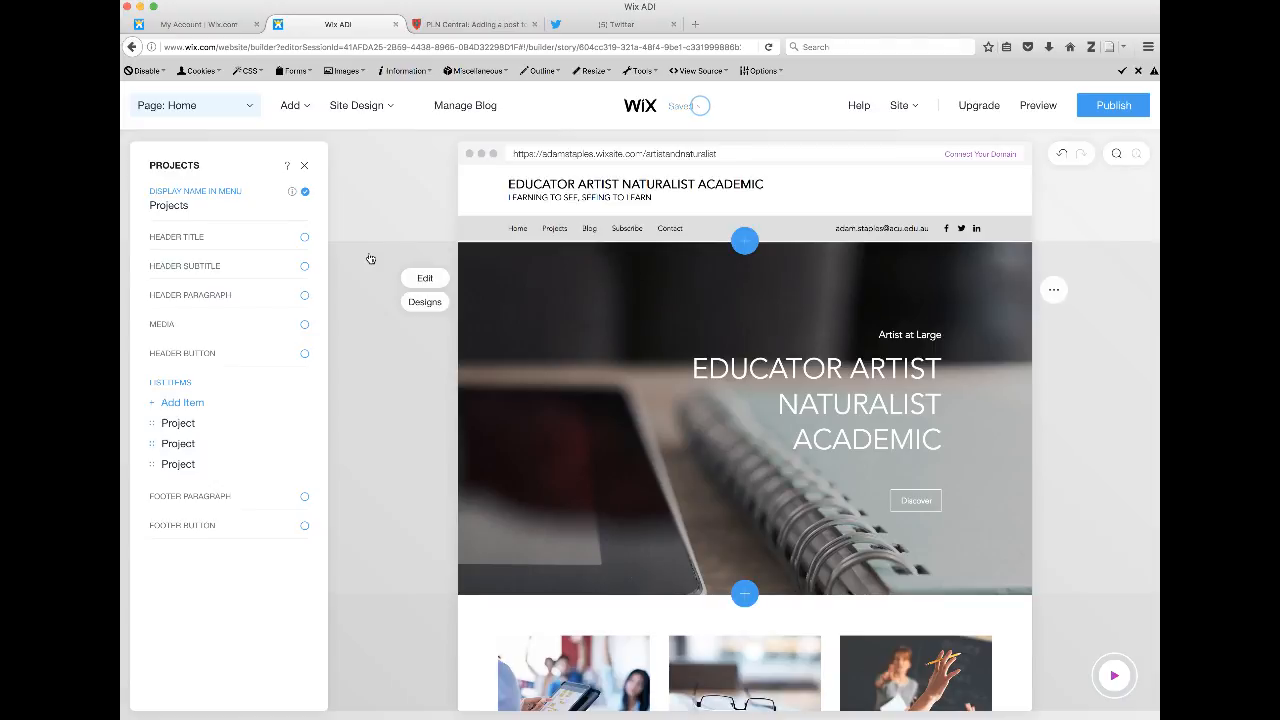
scroll(370, 259, "down", 4)
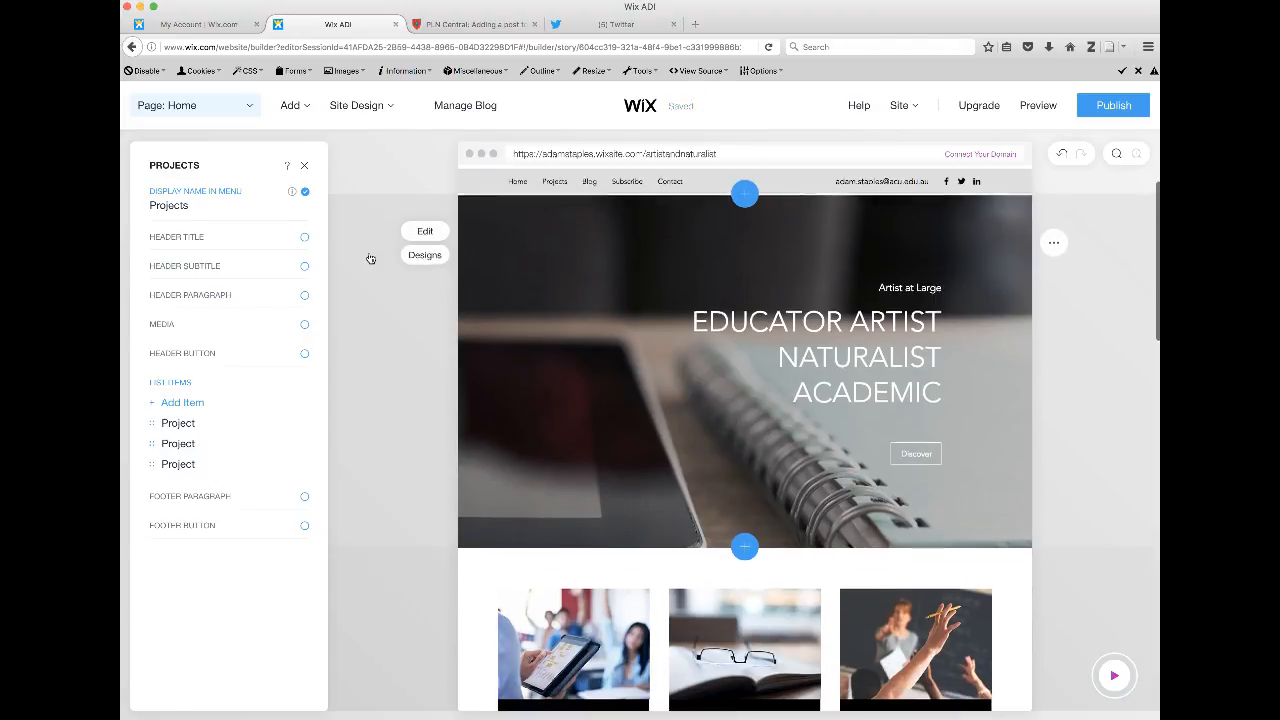
scroll(370, 259, "down", 2)
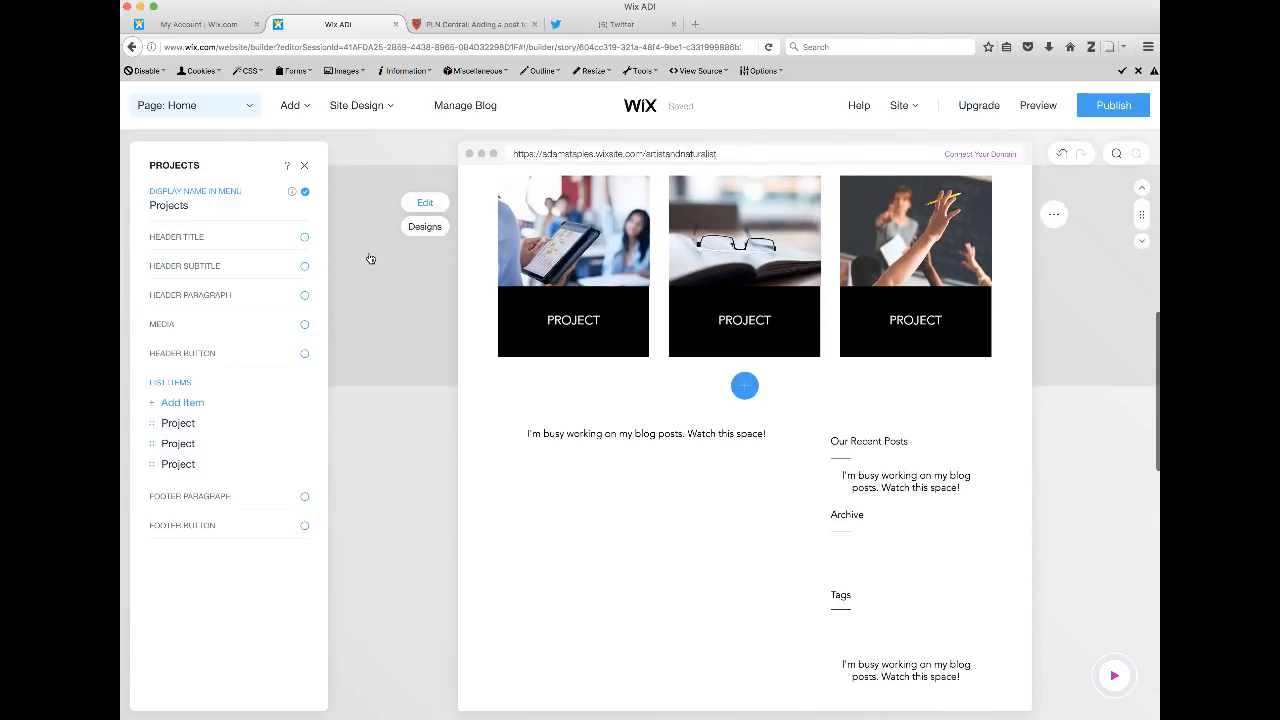
scroll(370, 259, "down", 3)
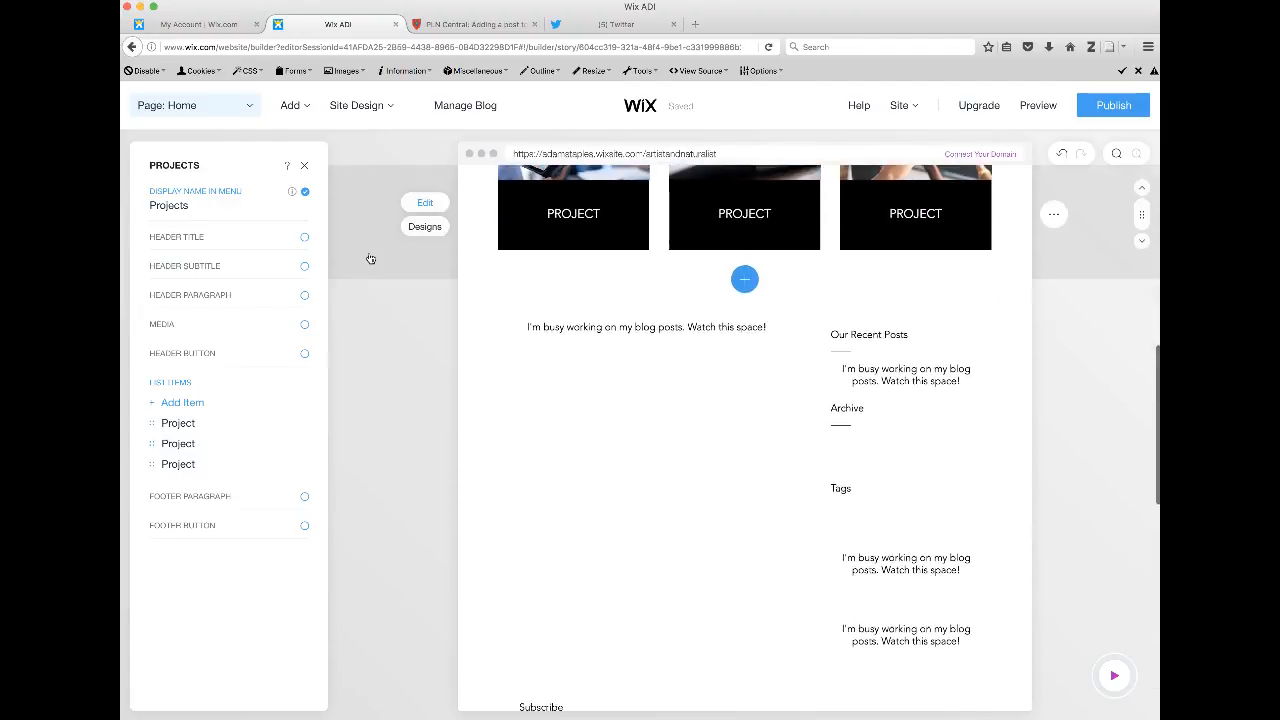
scroll(640, 288, "up", 5)
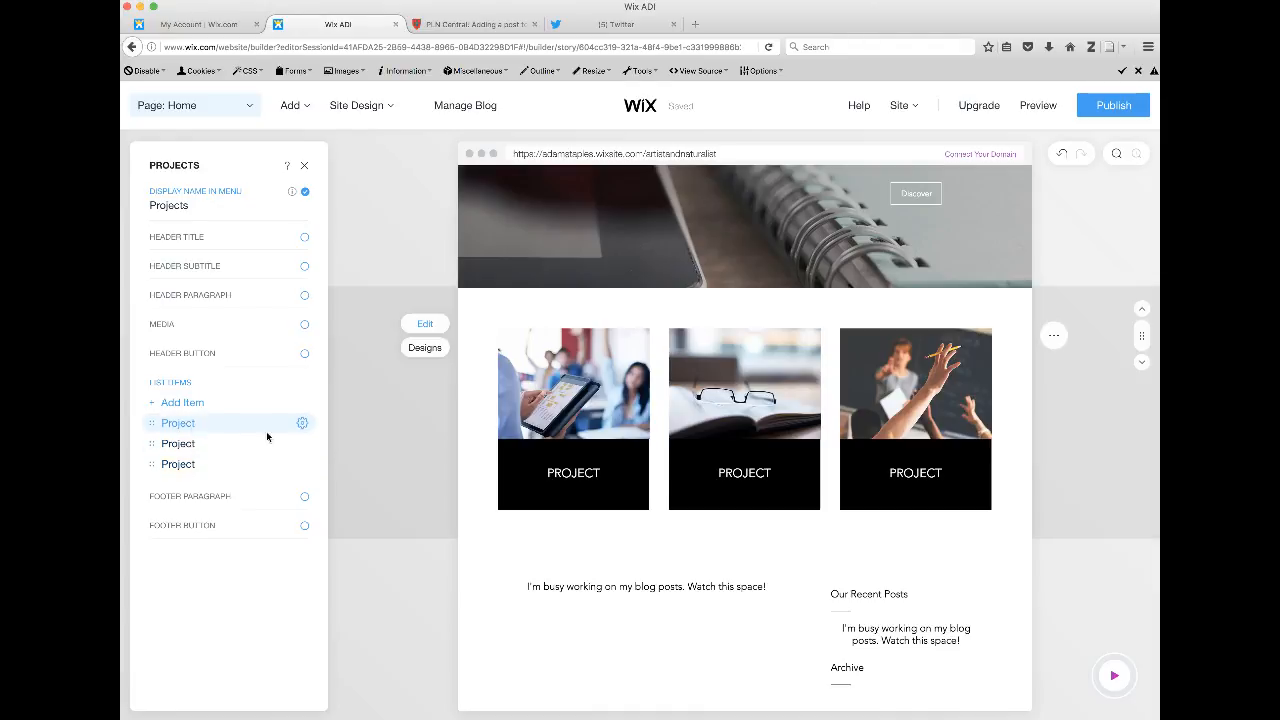
Step: Rename the first item in the Projects section to "FLS"
left_click(213, 426)
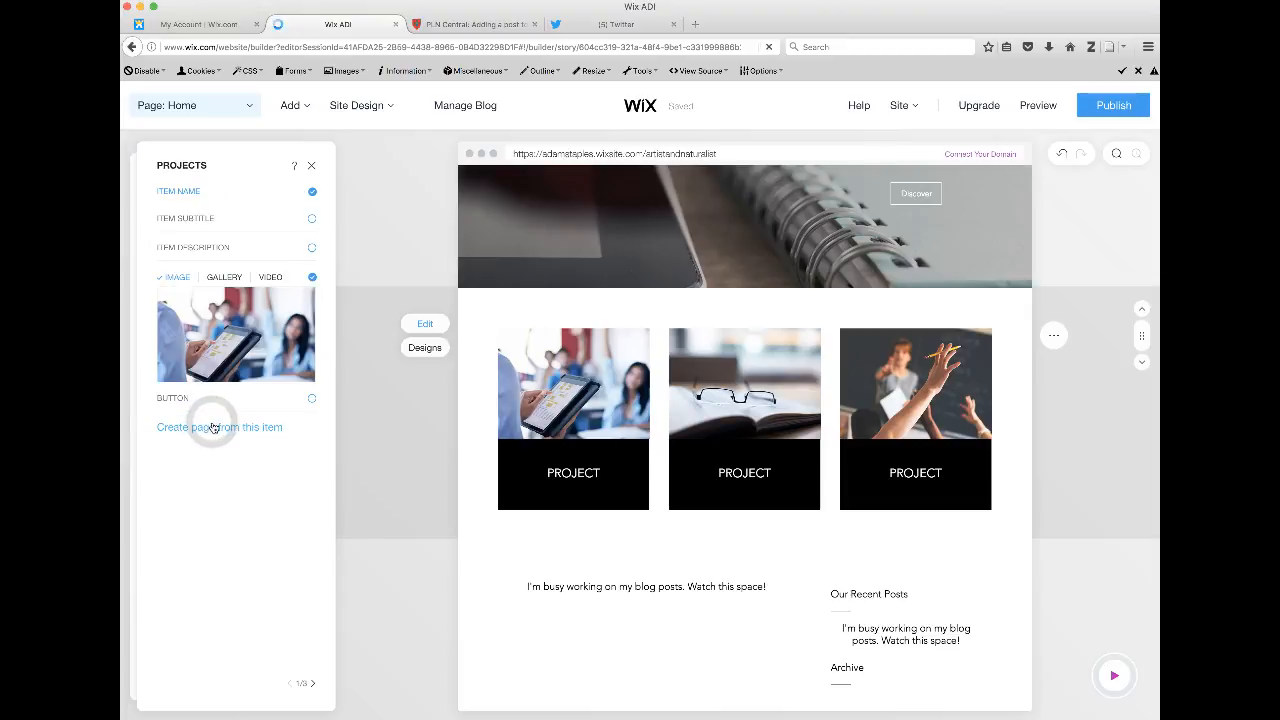
left_click(200, 207)
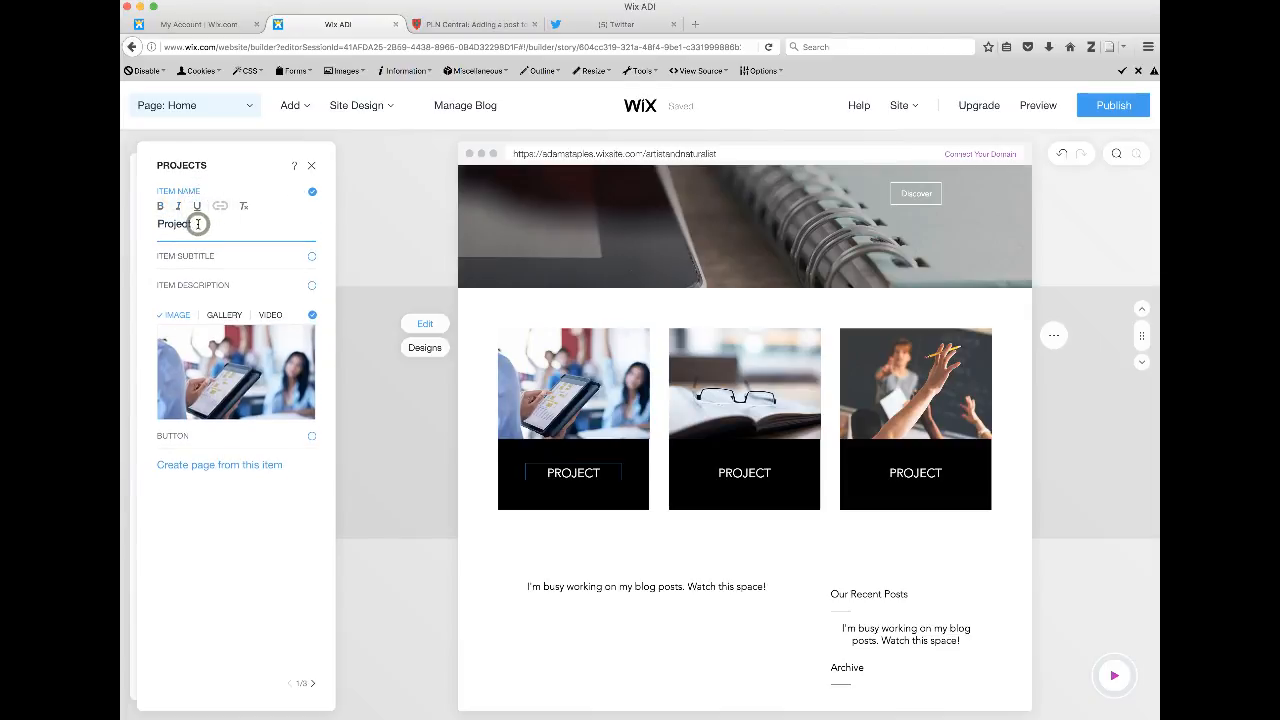
left_click(198, 224)
key("BackSpace")
key("BackSpace")
key("BackSpace")
key("BackSpace")
key("BackSpace")
key("BackSpace")
type("FLS")
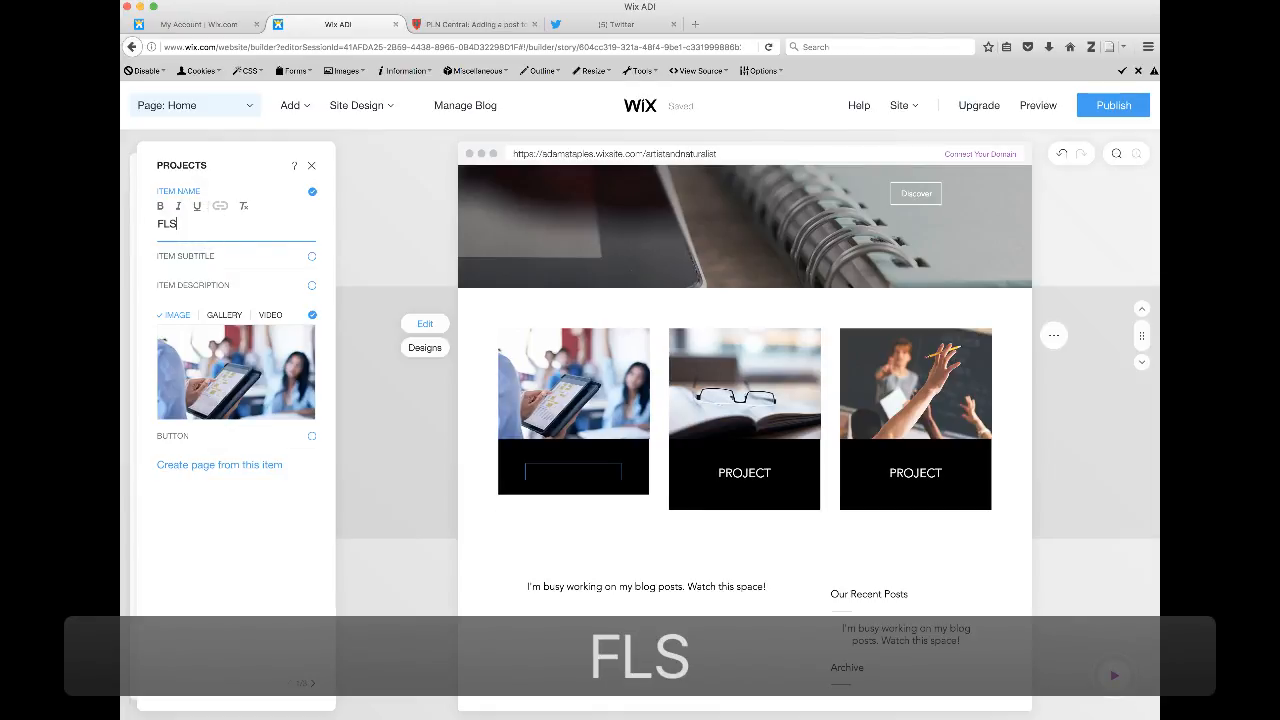
Step: Enable the FLS item's subtitle, and try out the item description before switching it back off
left_click(193, 257)
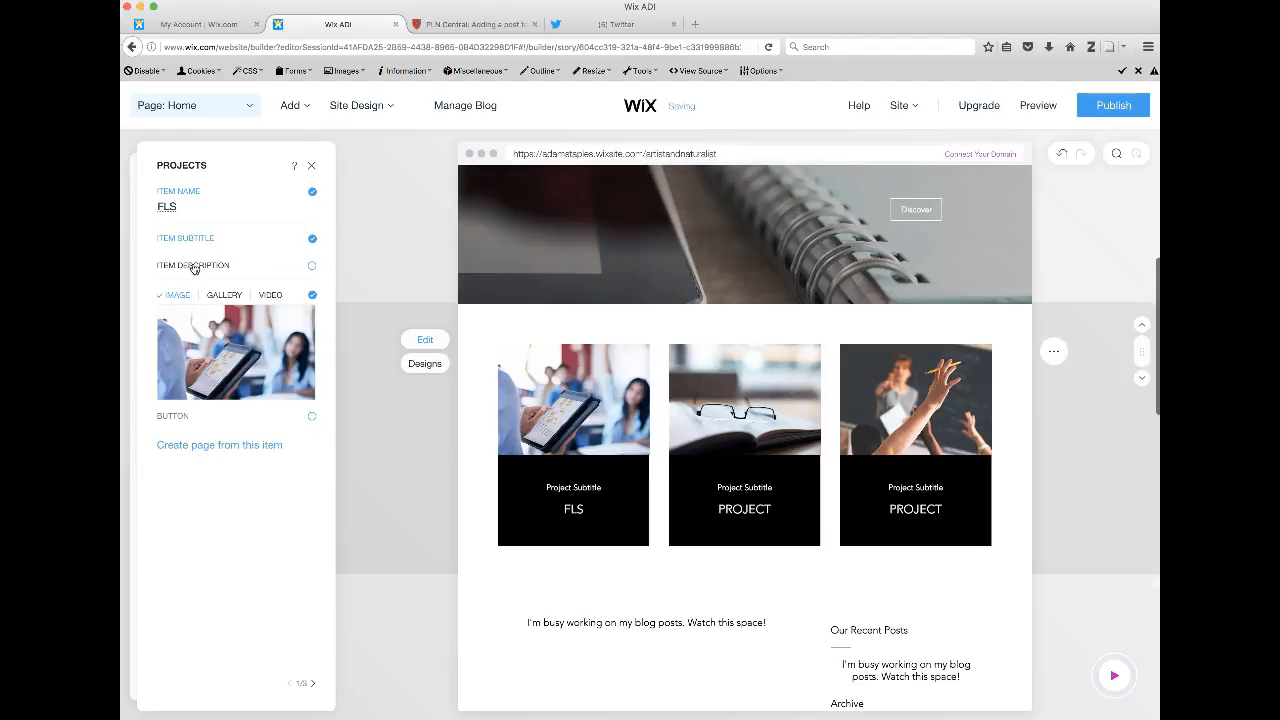
left_click(194, 266)
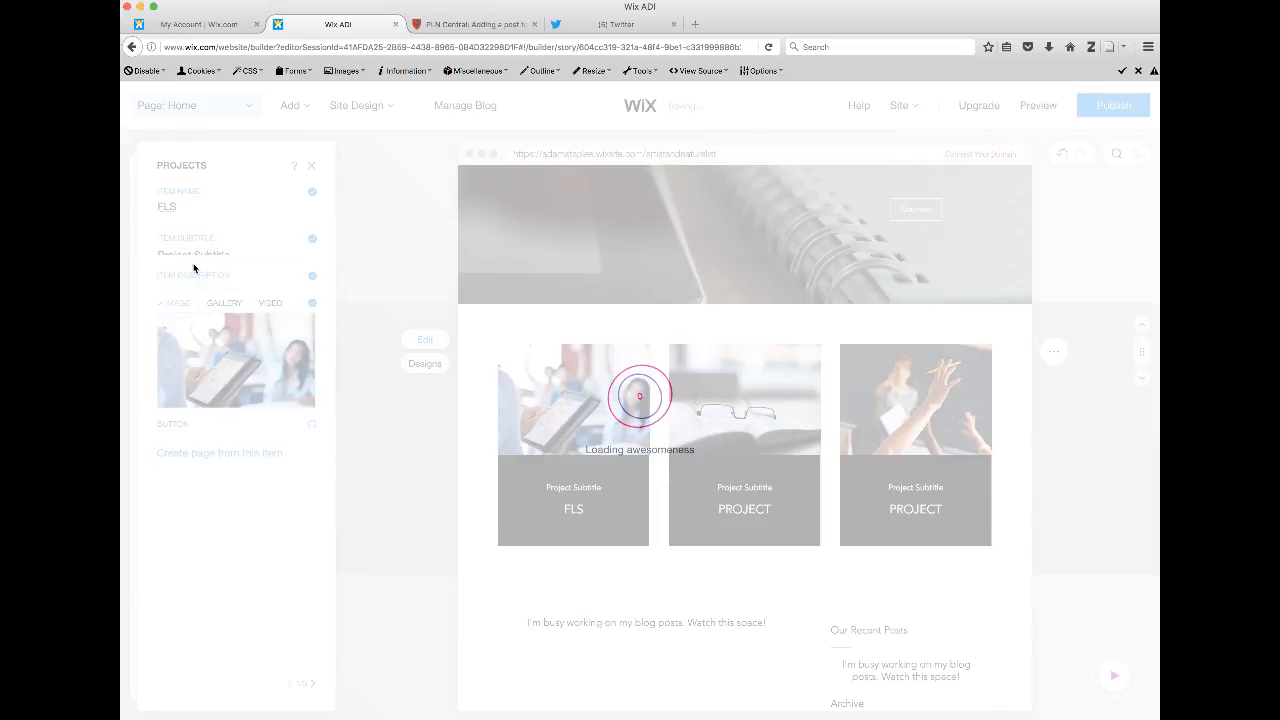
left_click(191, 206)
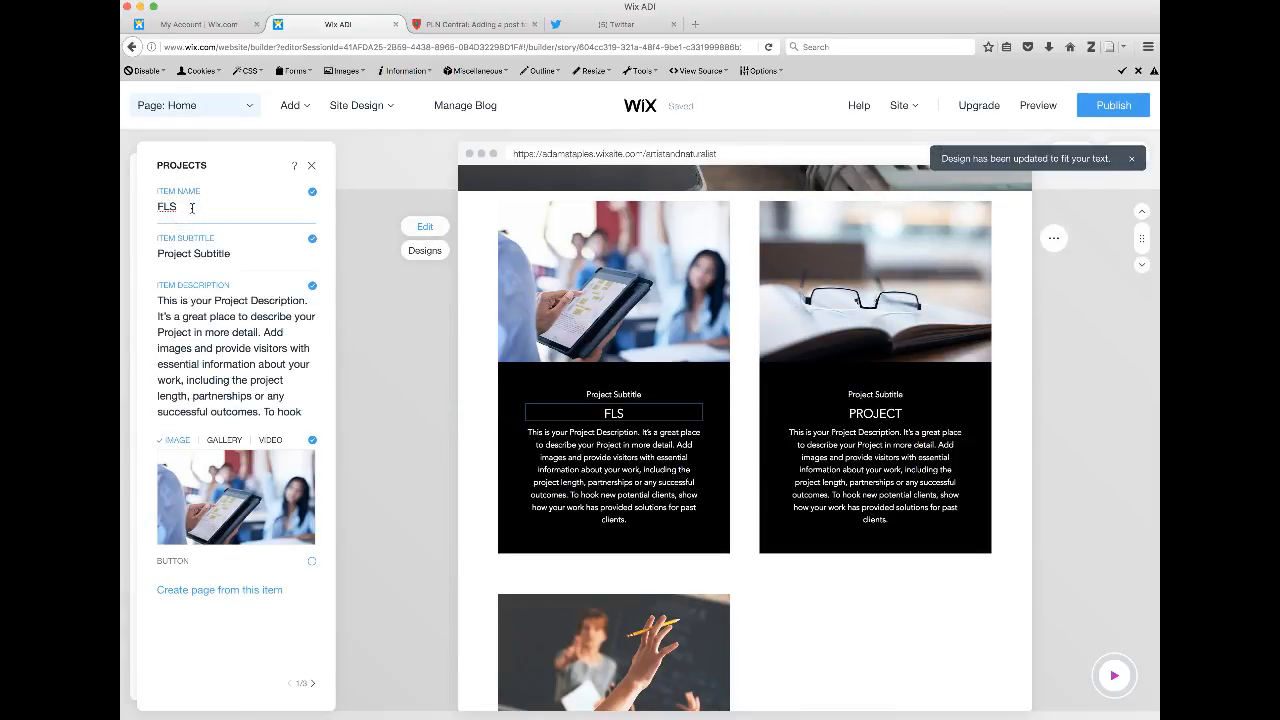
left_click(312, 286)
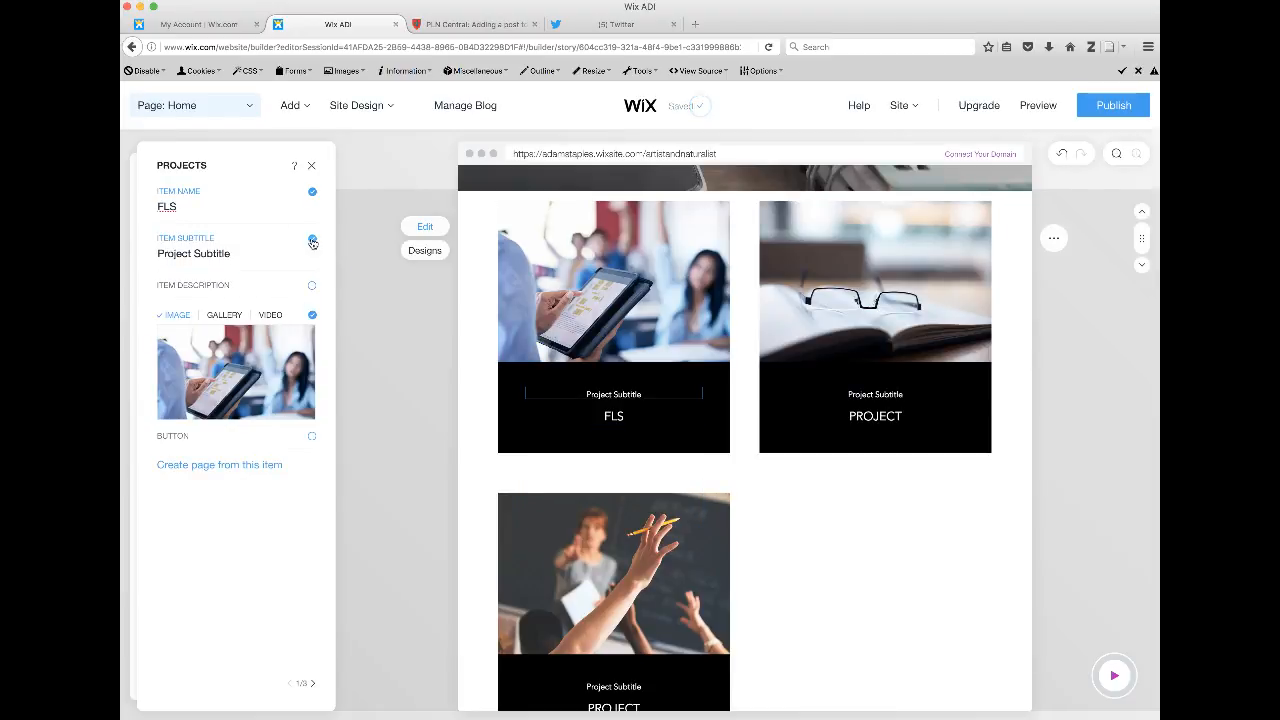
Step: Set the FLS item's subtitle to "Future Learning Space"
left_click(239, 253)
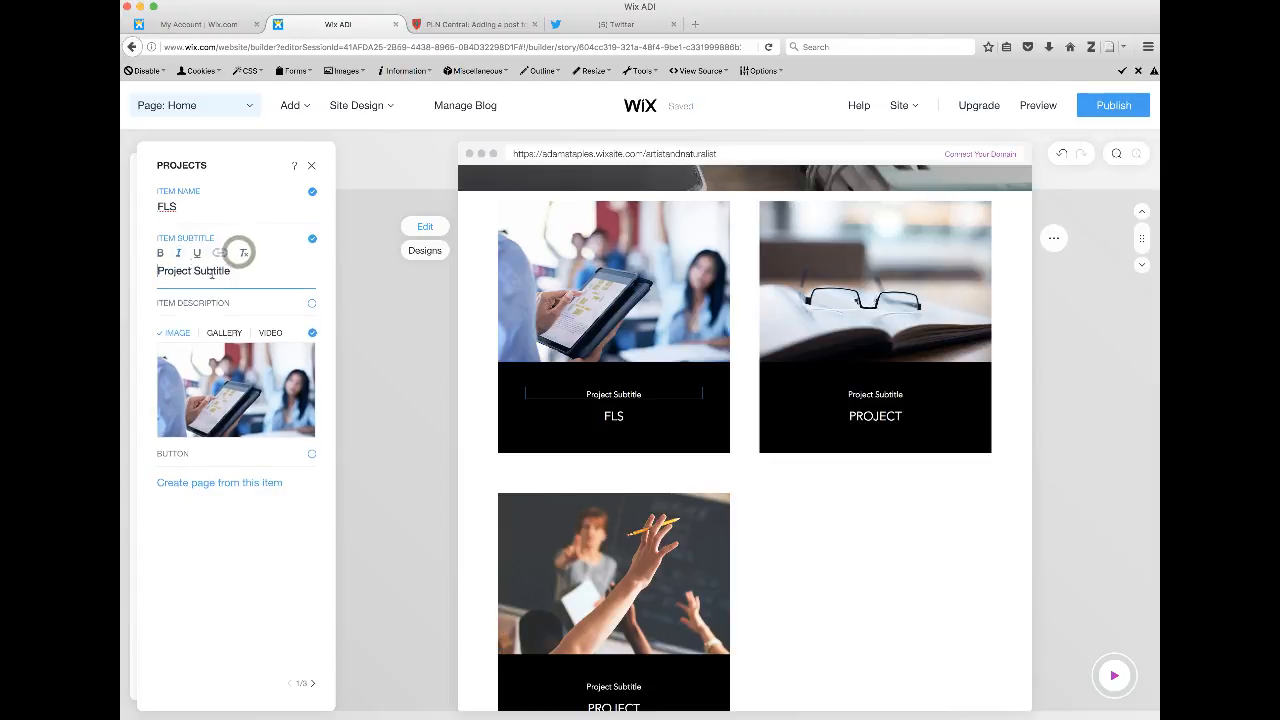
left_click_drag(235, 270, 155, 271)
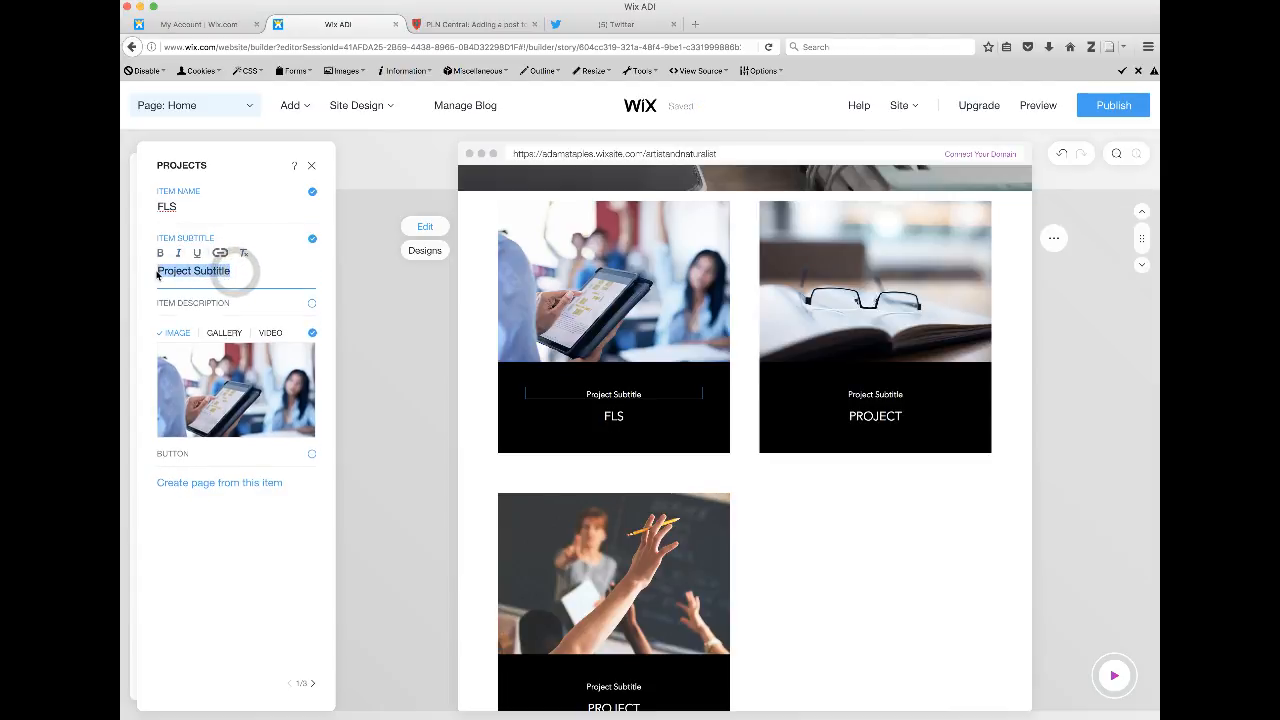
type("Future Learning")
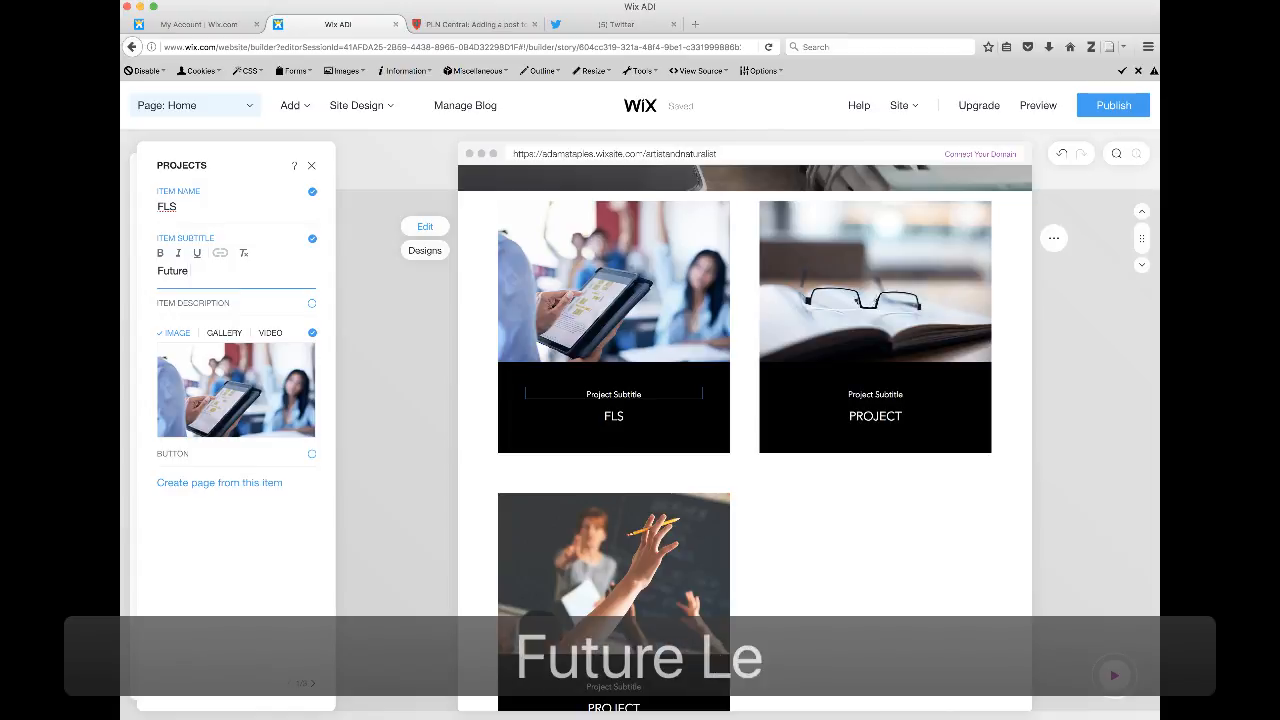
key("BackSpace")
key("BackSpace")
type("ng Space")
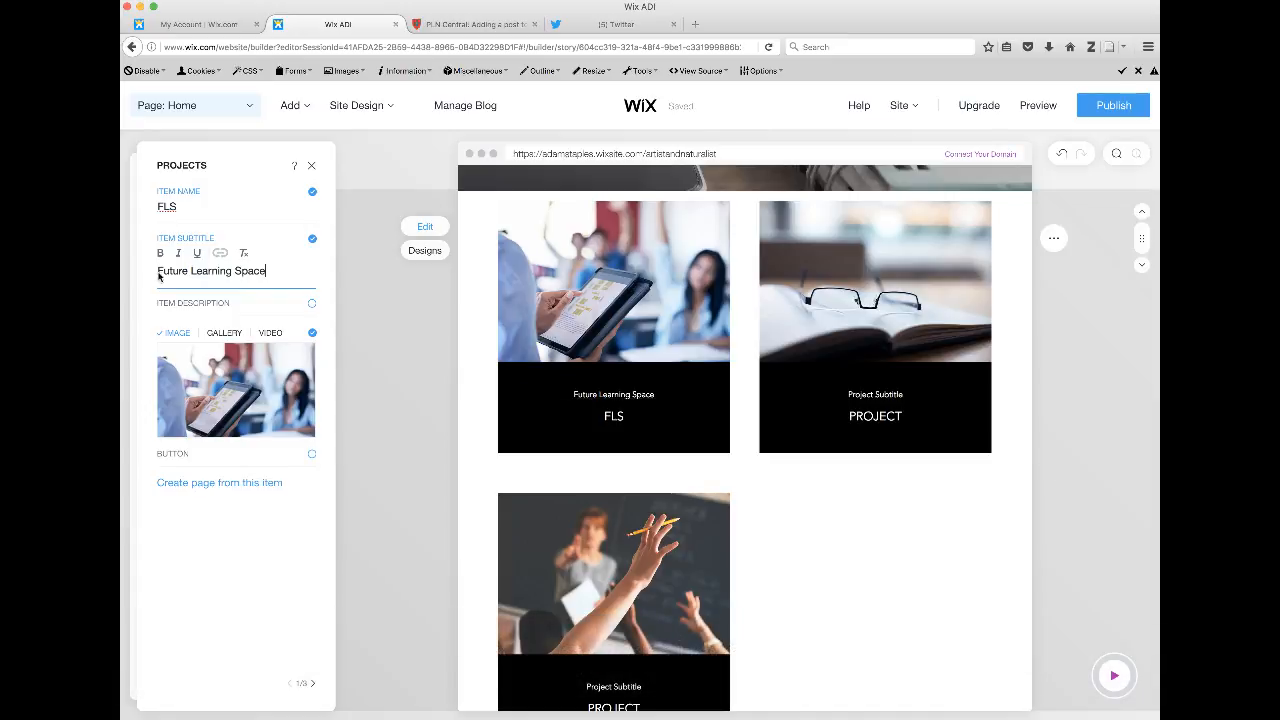
left_click(369, 319)
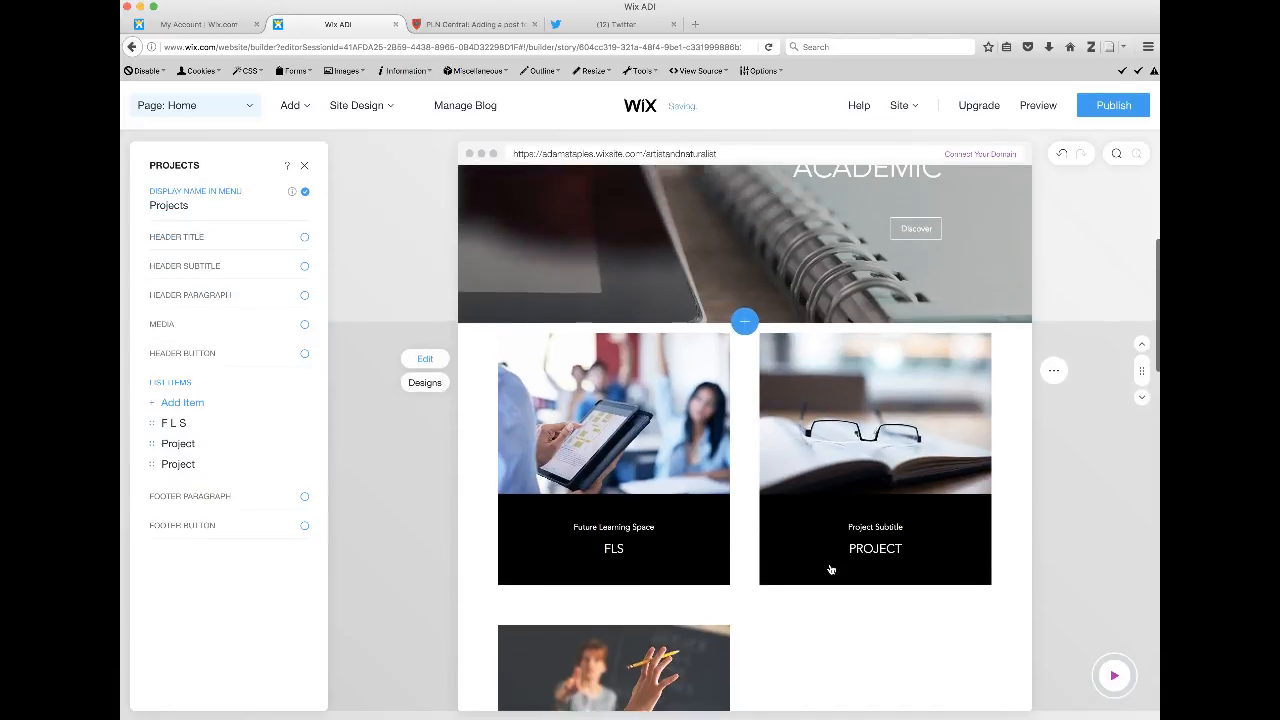
Step: Create a separate page from the second item in the Projects section
scroll(830, 569, "down", 2)
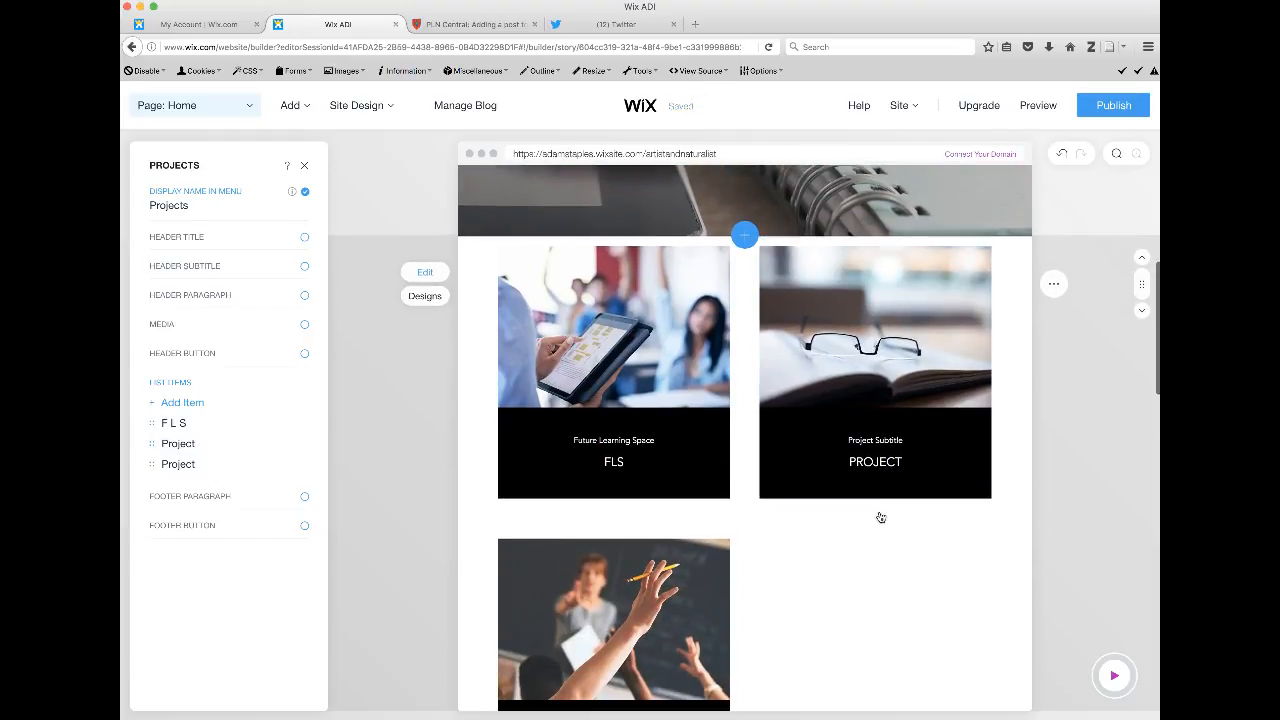
left_click(210, 444)
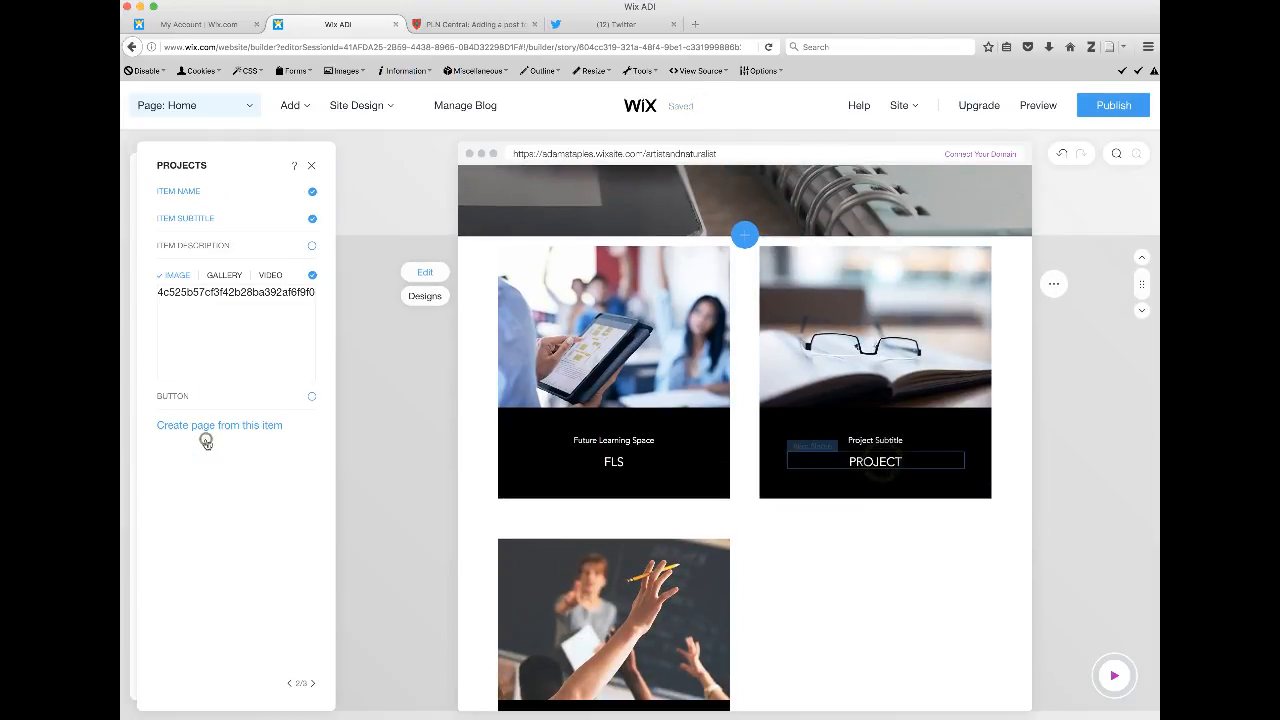
left_click(203, 433)
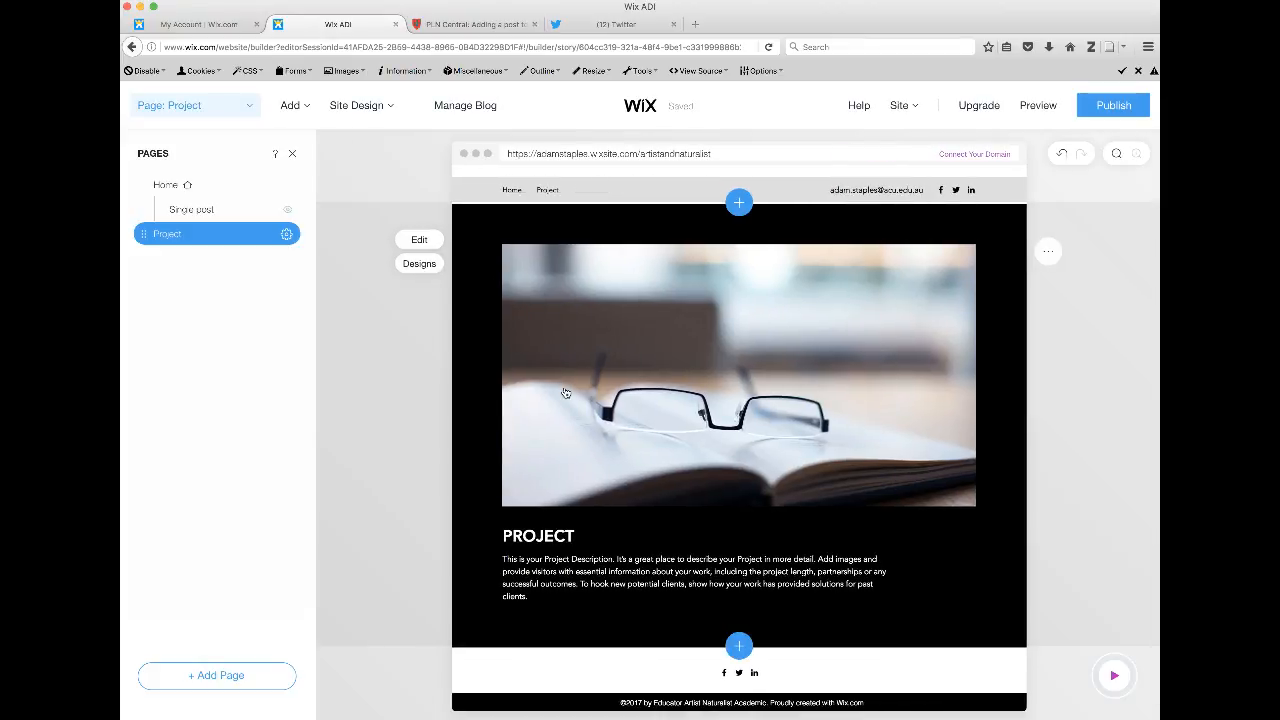
scroll(565, 393, "up", 1)
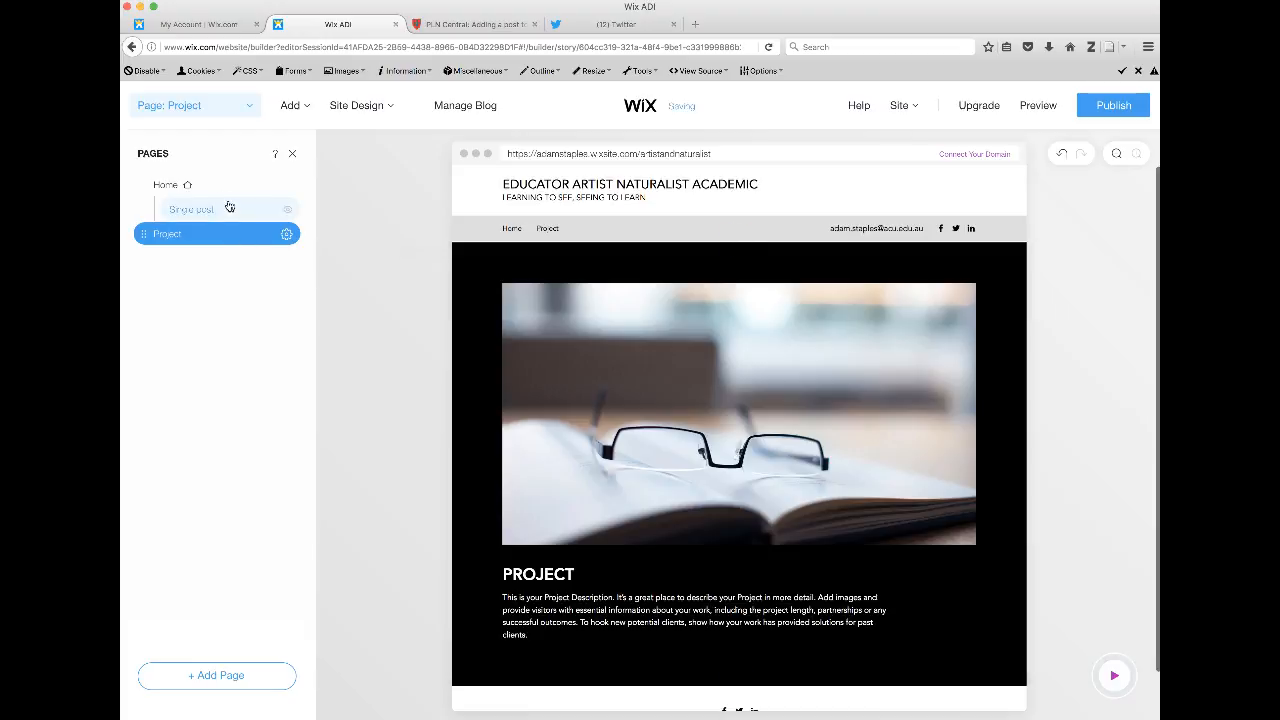
Step: Return to the Home page and review the cards in its Projects section
left_click(168, 188)
scroll(344, 409, "down", 3)
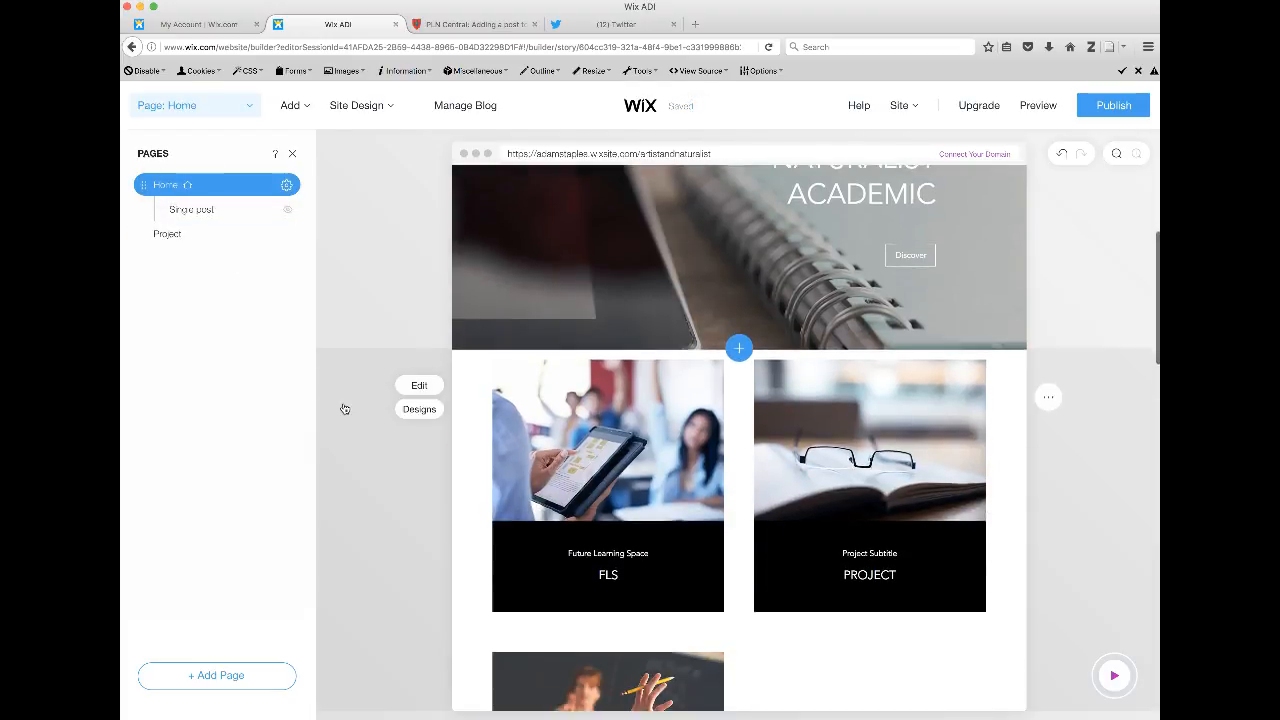
scroll(344, 409, "down", 1)
scroll(344, 409, "down", 1)
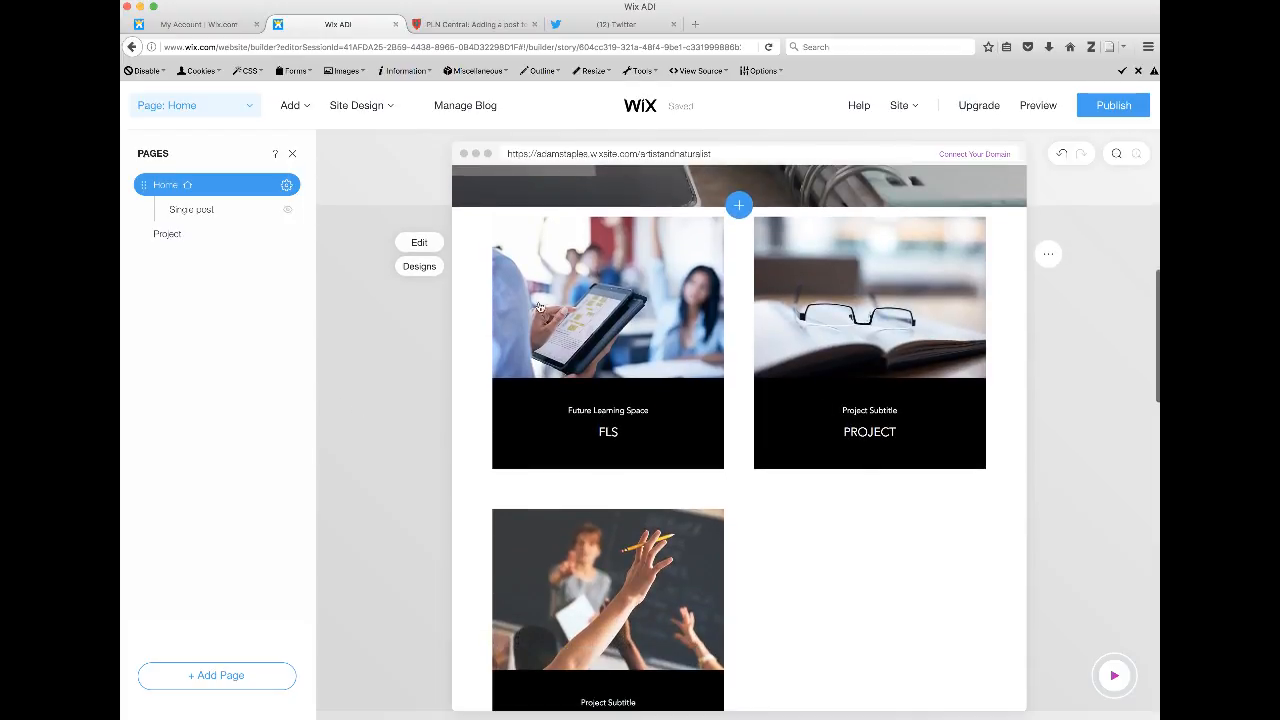
Step: On the Project page, rename the item to "Transformational learning in the Visual Arts"
left_click(167, 236)
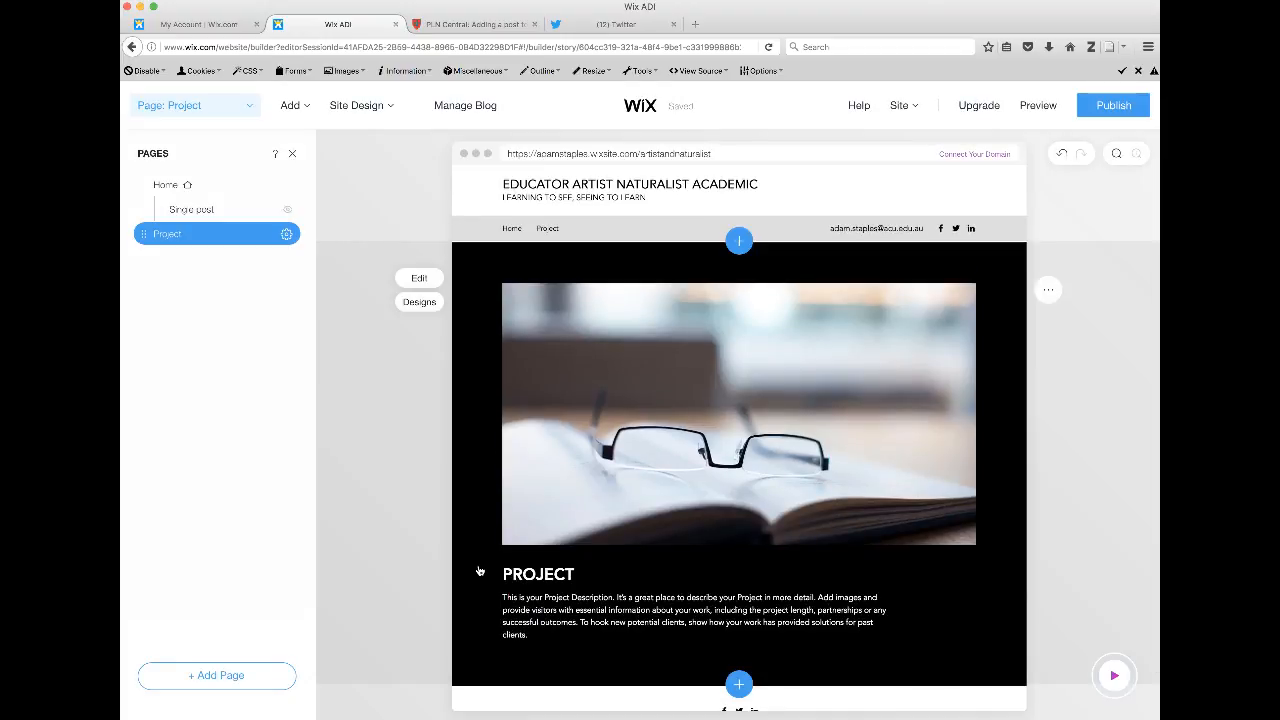
scroll(479, 571, "down", 1)
left_click(422, 241)
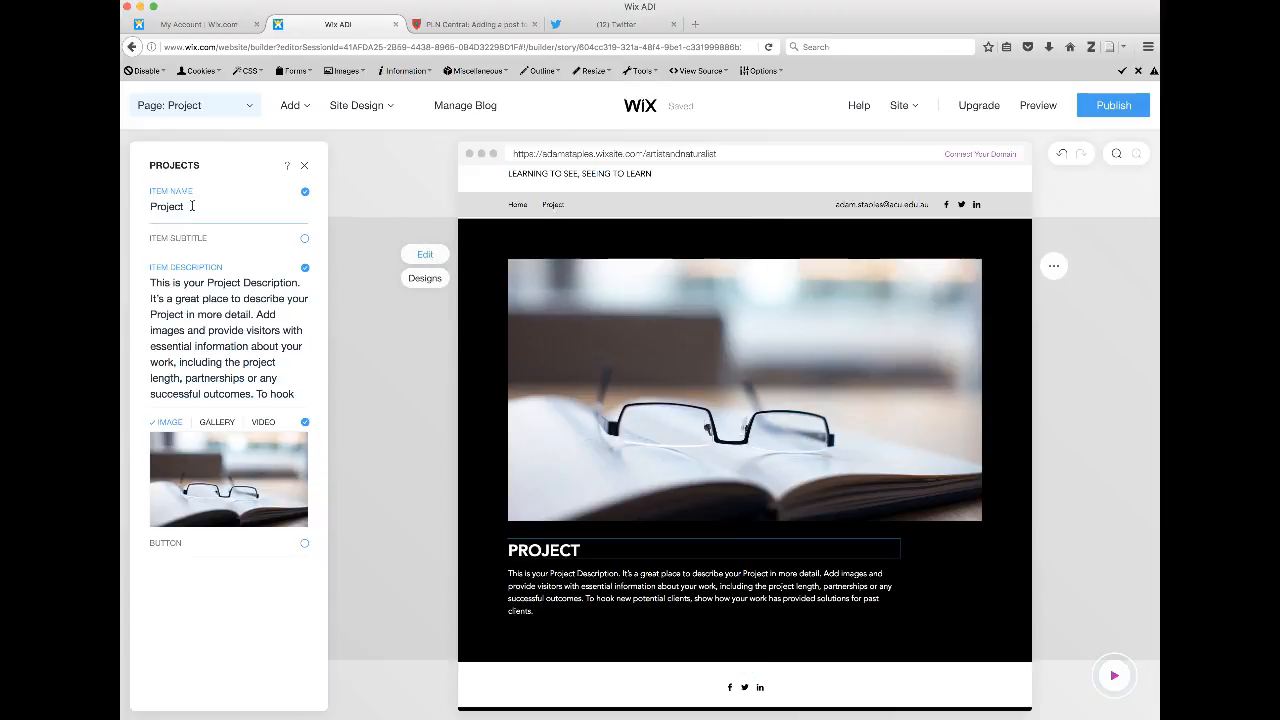
left_click(192, 206)
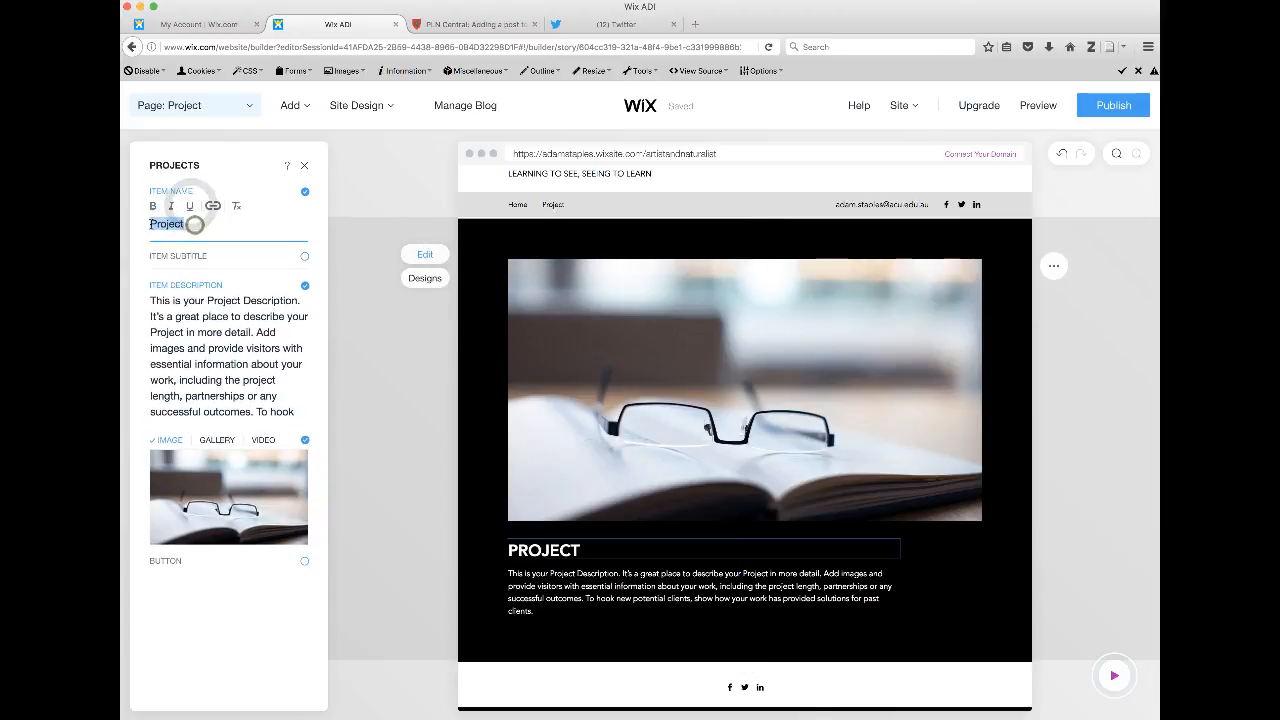
left_click_drag(194, 225, 151, 224)
type("tras")
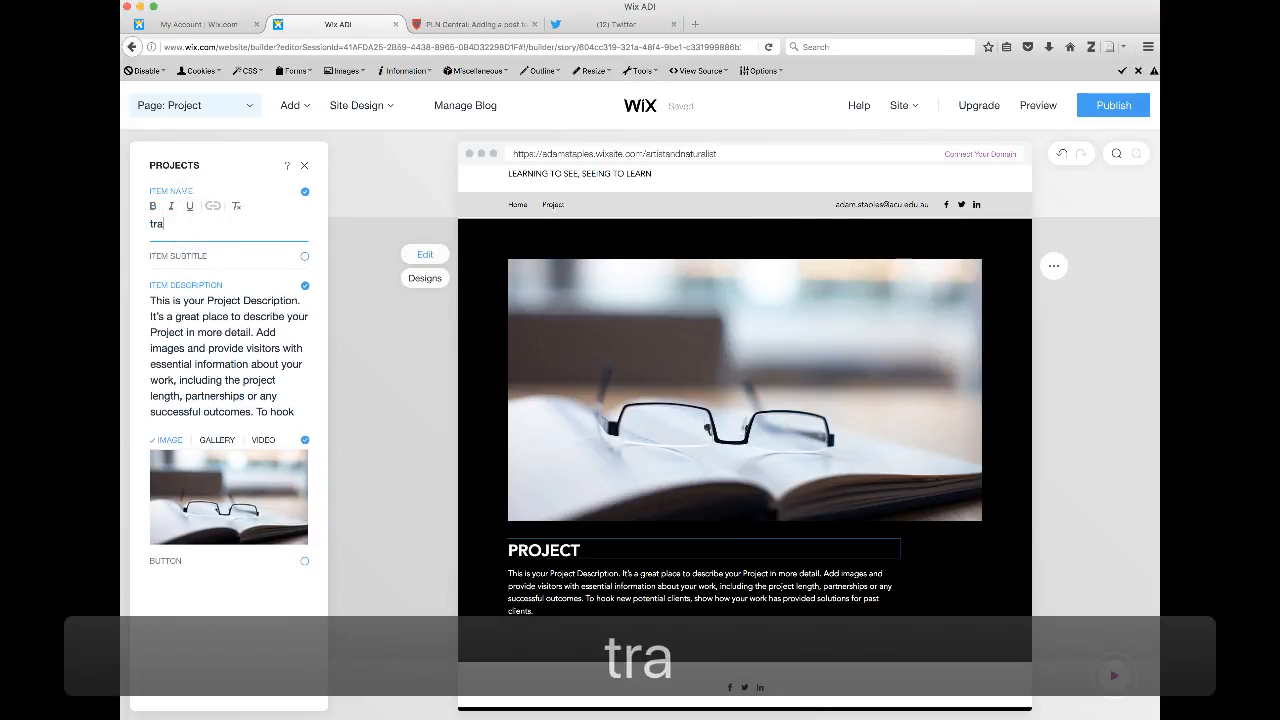
key("BackSpace")
key("BackSpace")
key("BackSpace")
key("BackSpace")
type("T")
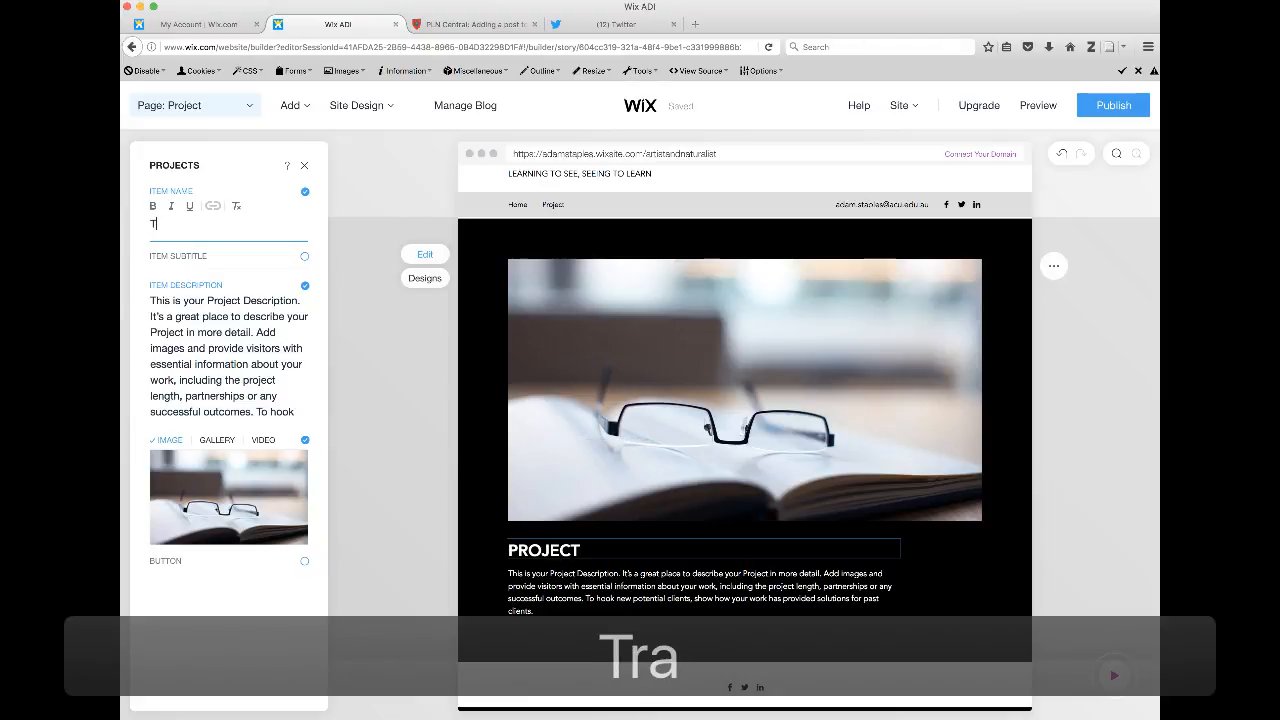
type("ransforma")
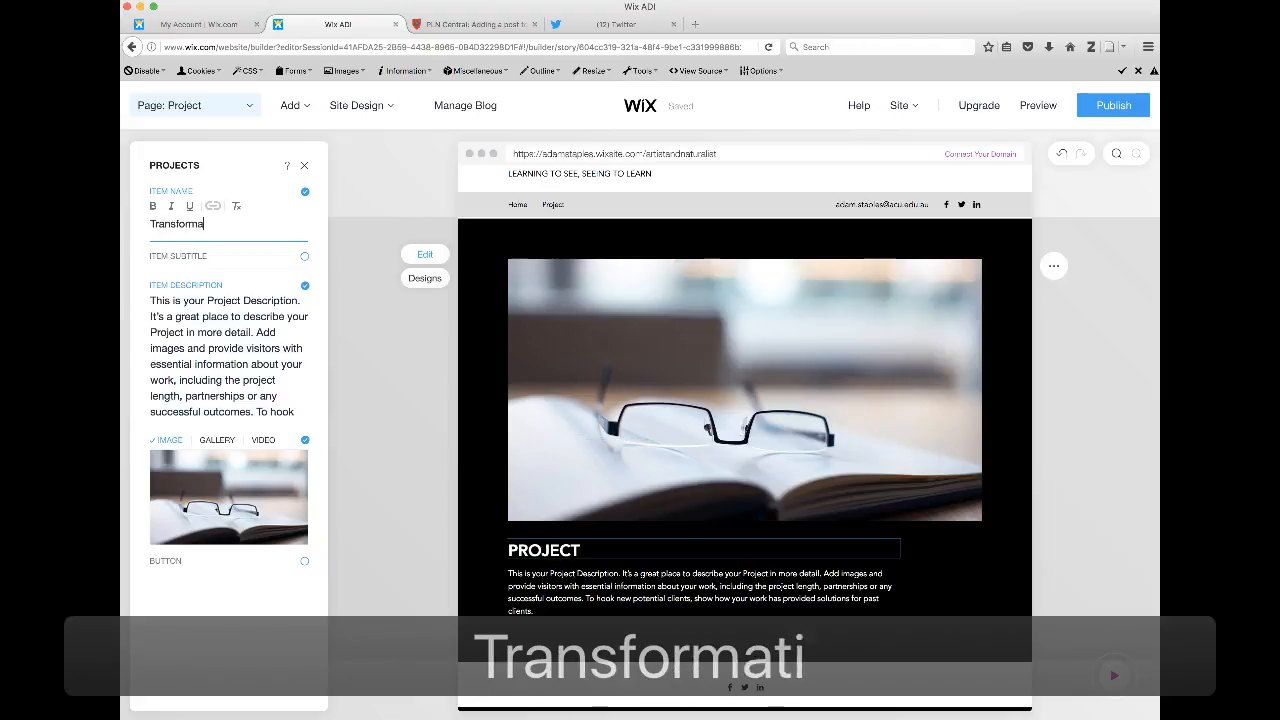
type("tional learnin")
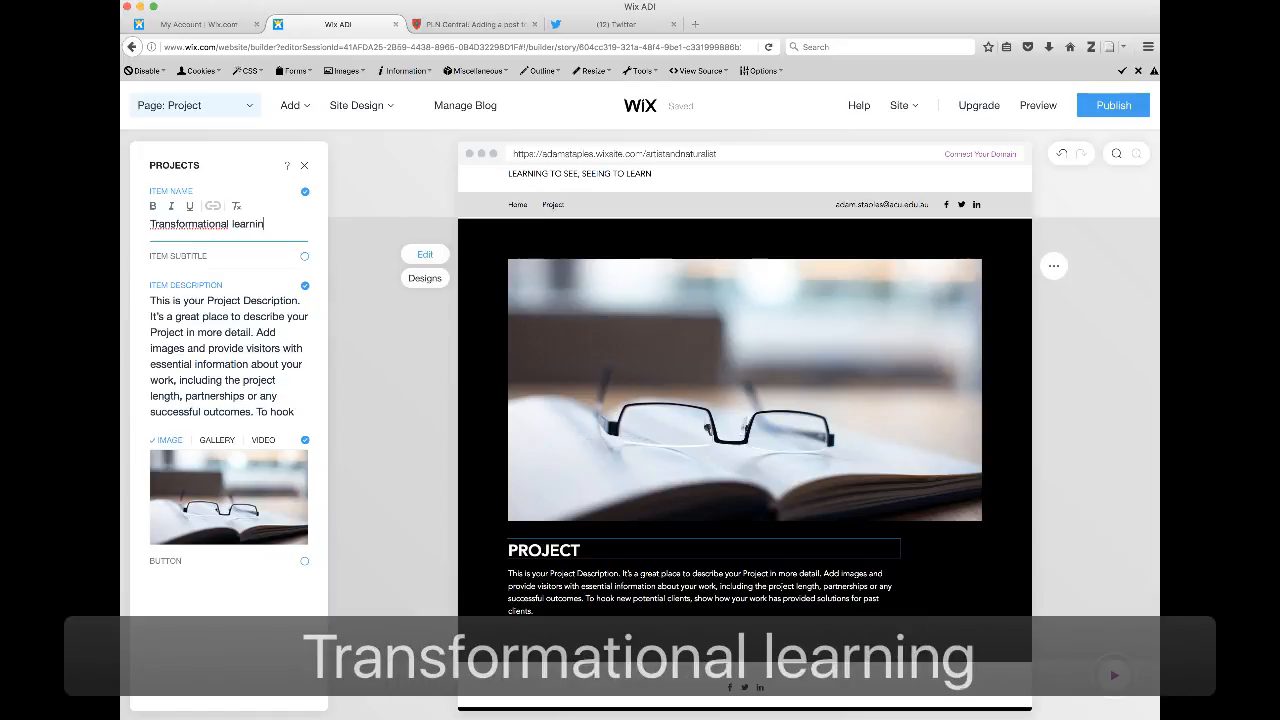
type("g in the ")
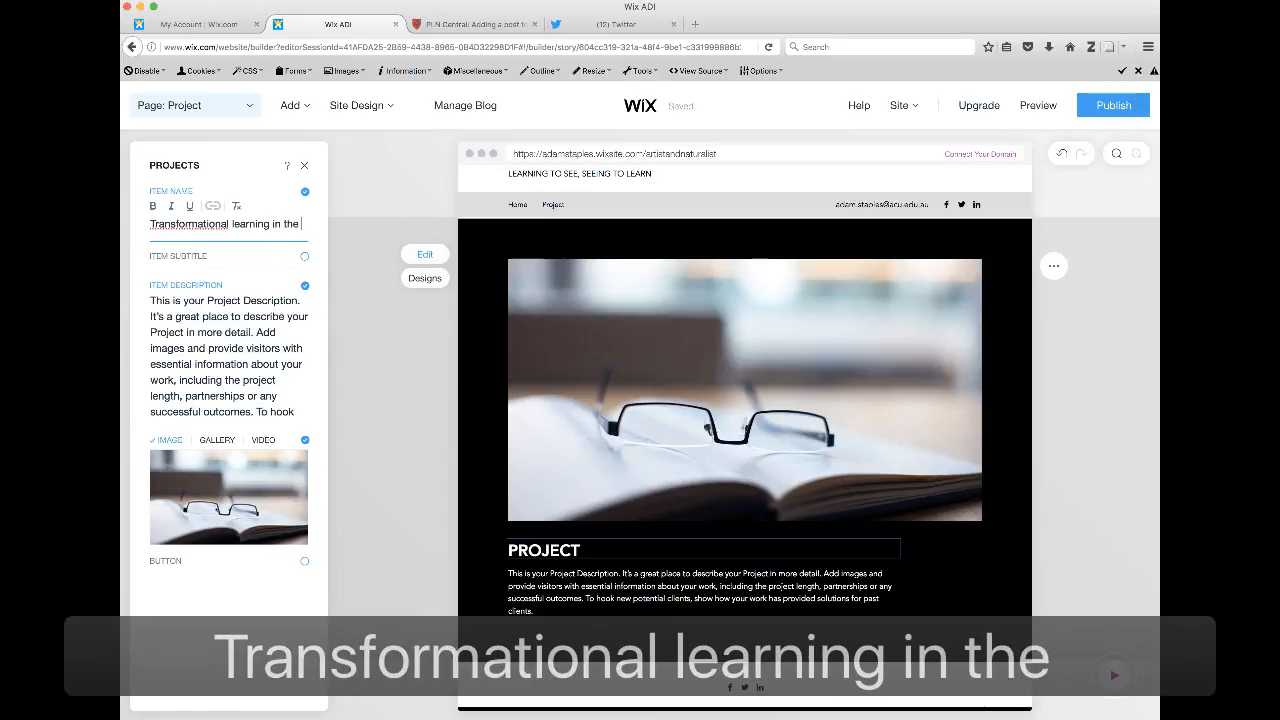
type("Visual Arts")
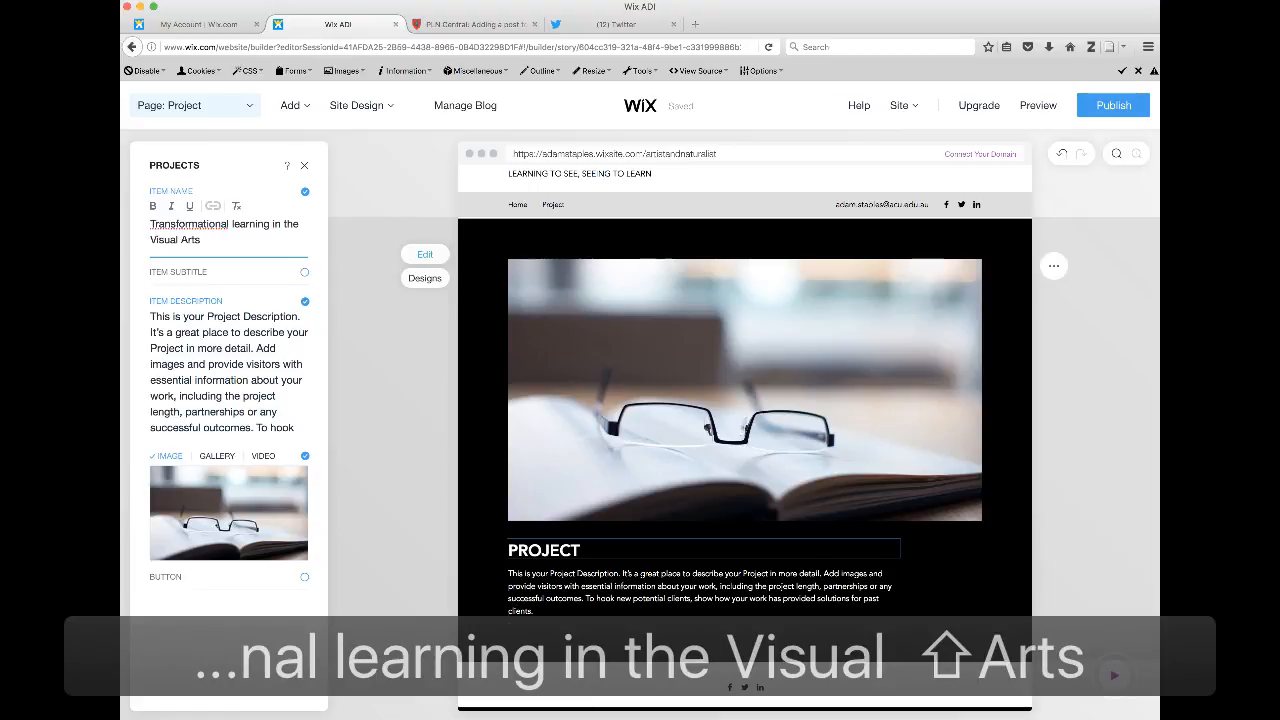
left_click(398, 468)
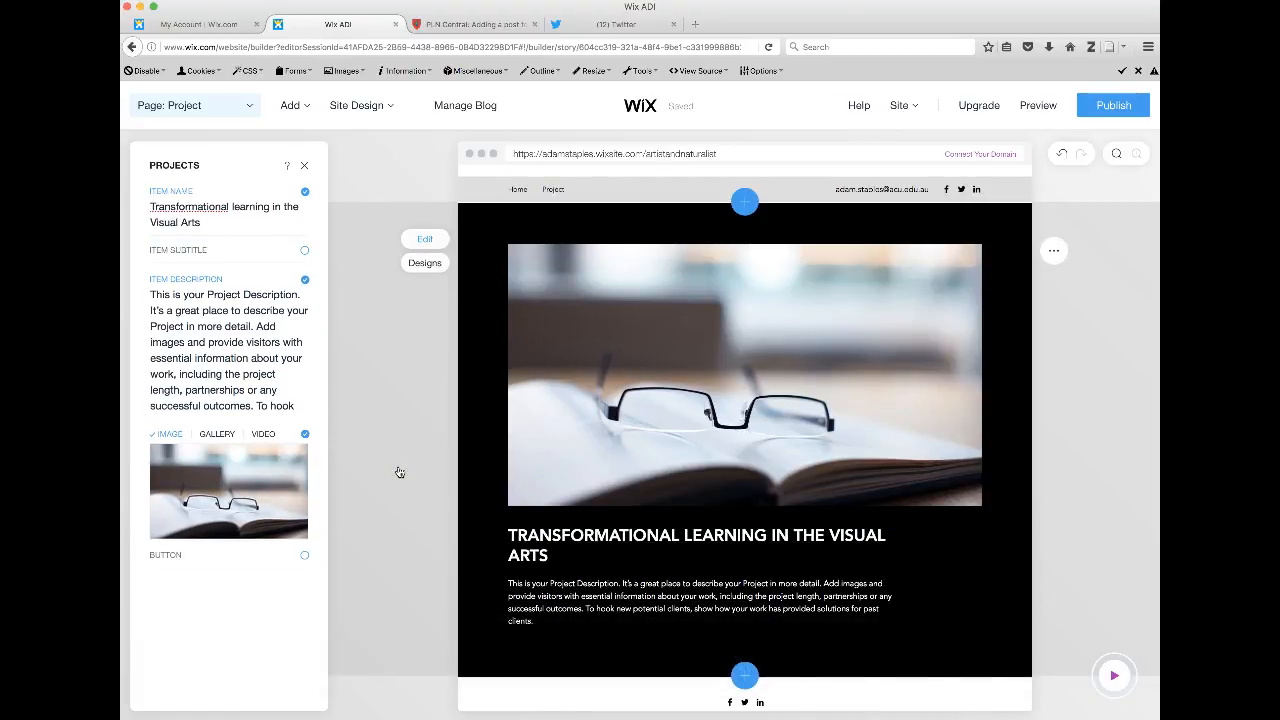
Step: Preview the site and check how the project cards and site navigation look on the home page
scroll(399, 472, "down", 1)
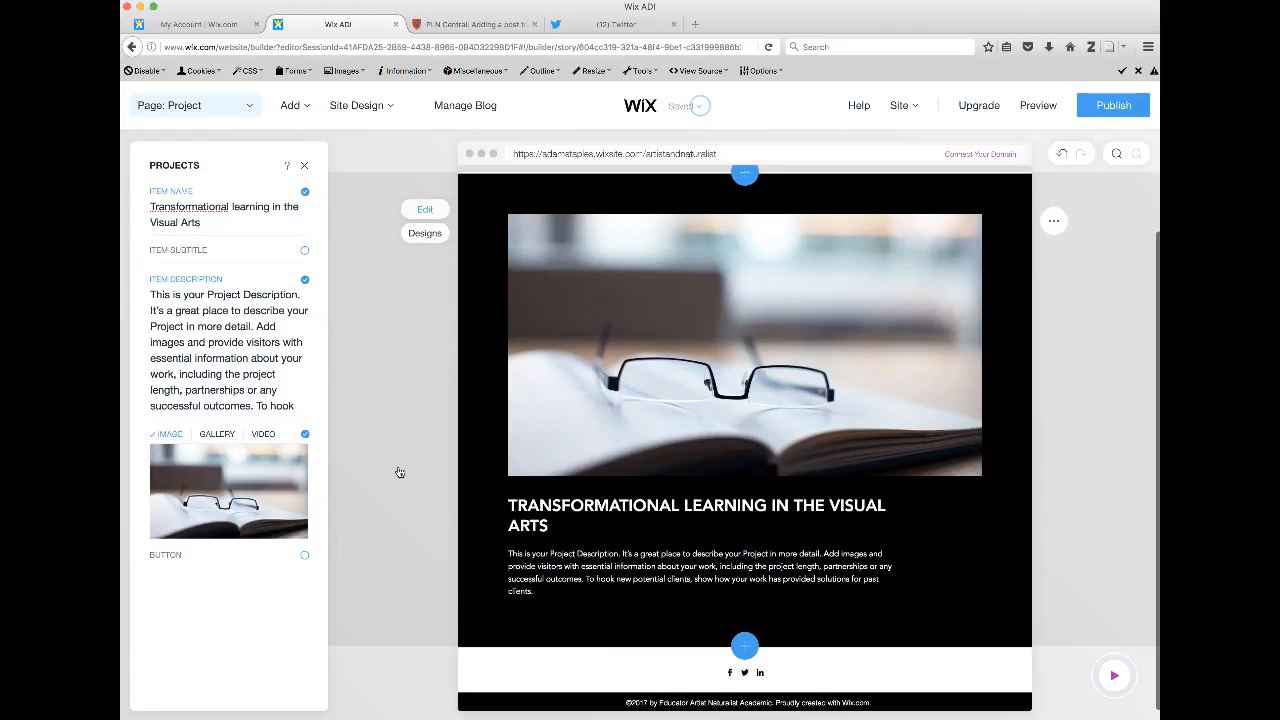
left_click(1036, 107)
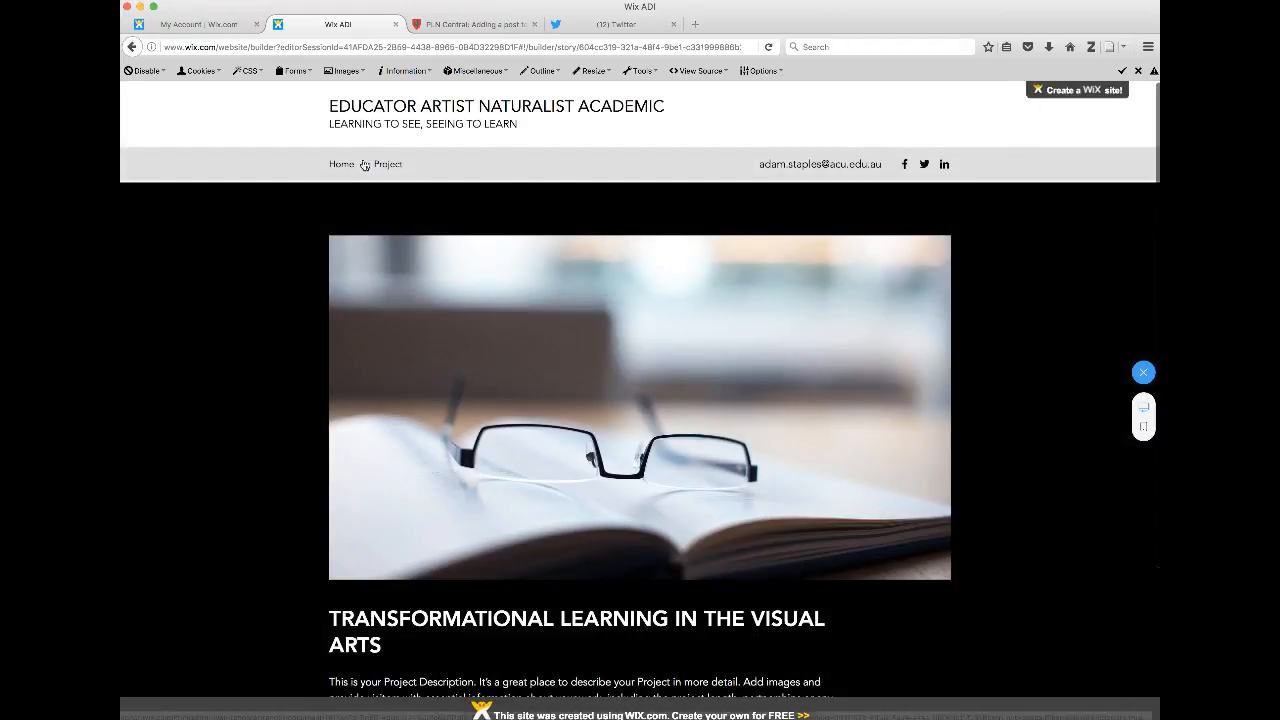
left_click(340, 165)
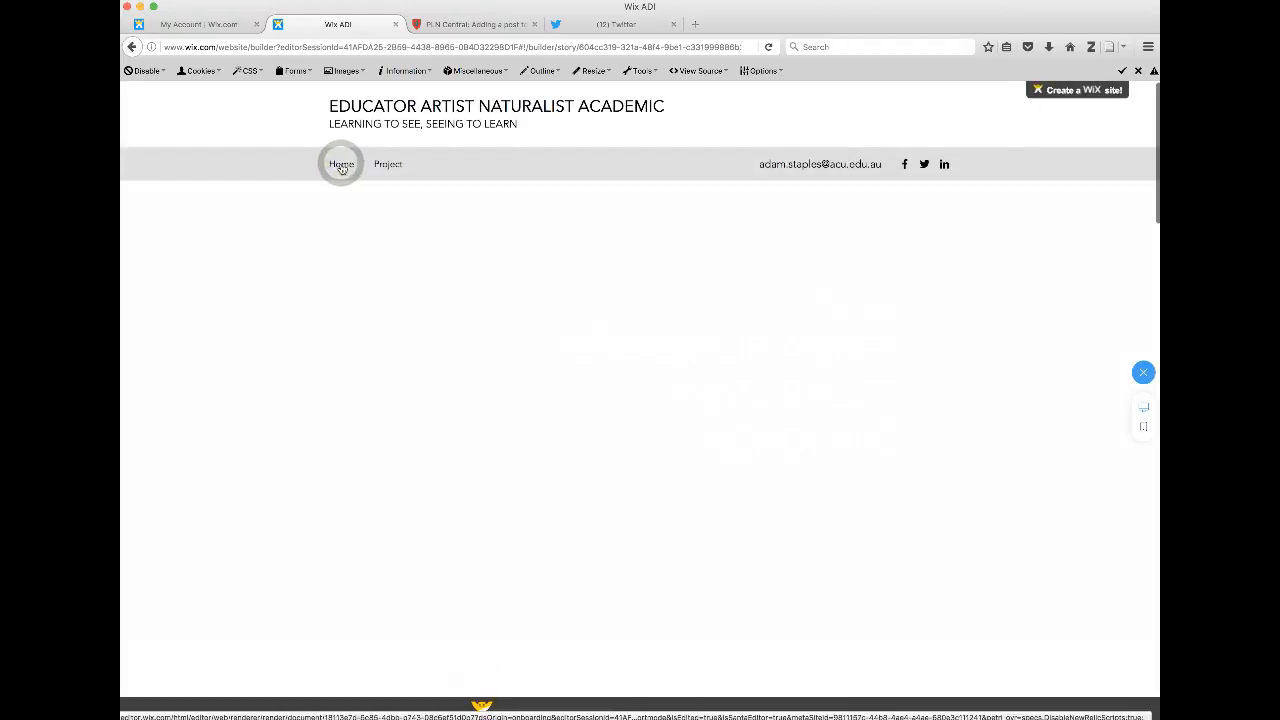
scroll(700, 357, "down", 10)
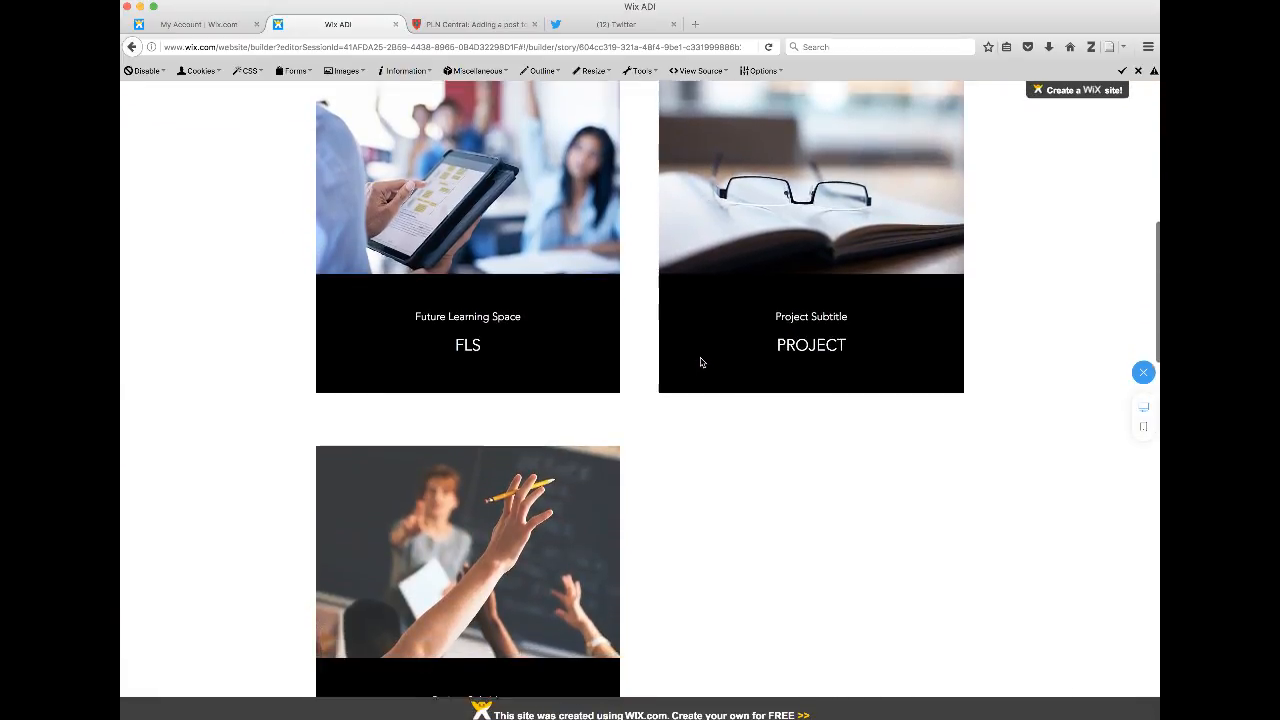
scroll(700, 362, "up", 3)
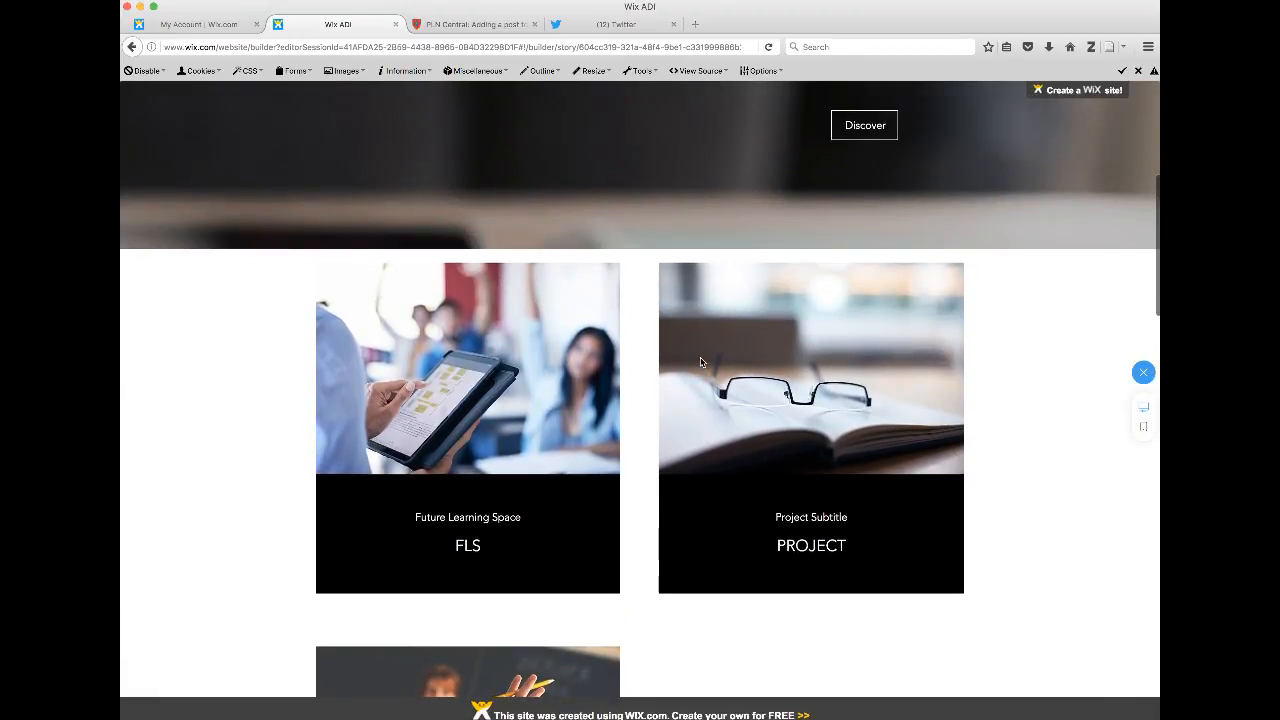
scroll(700, 362, "down", 5)
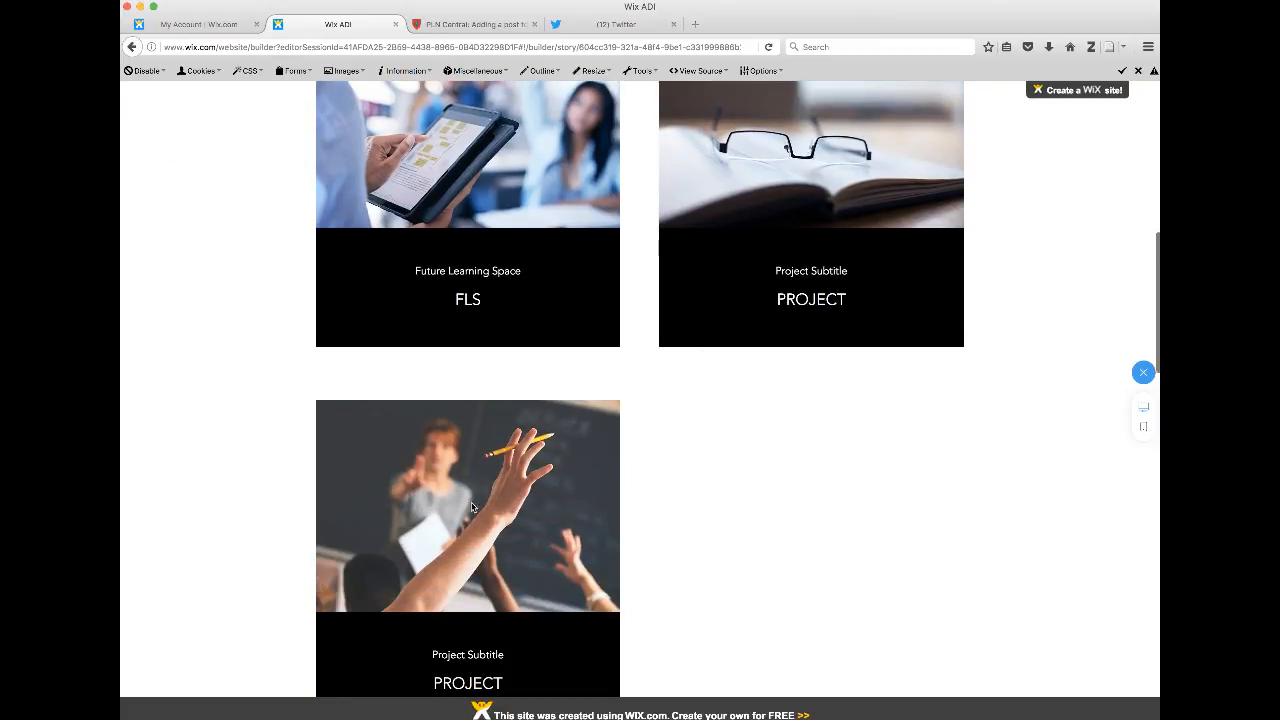
scroll(680, 550, "up", 10)
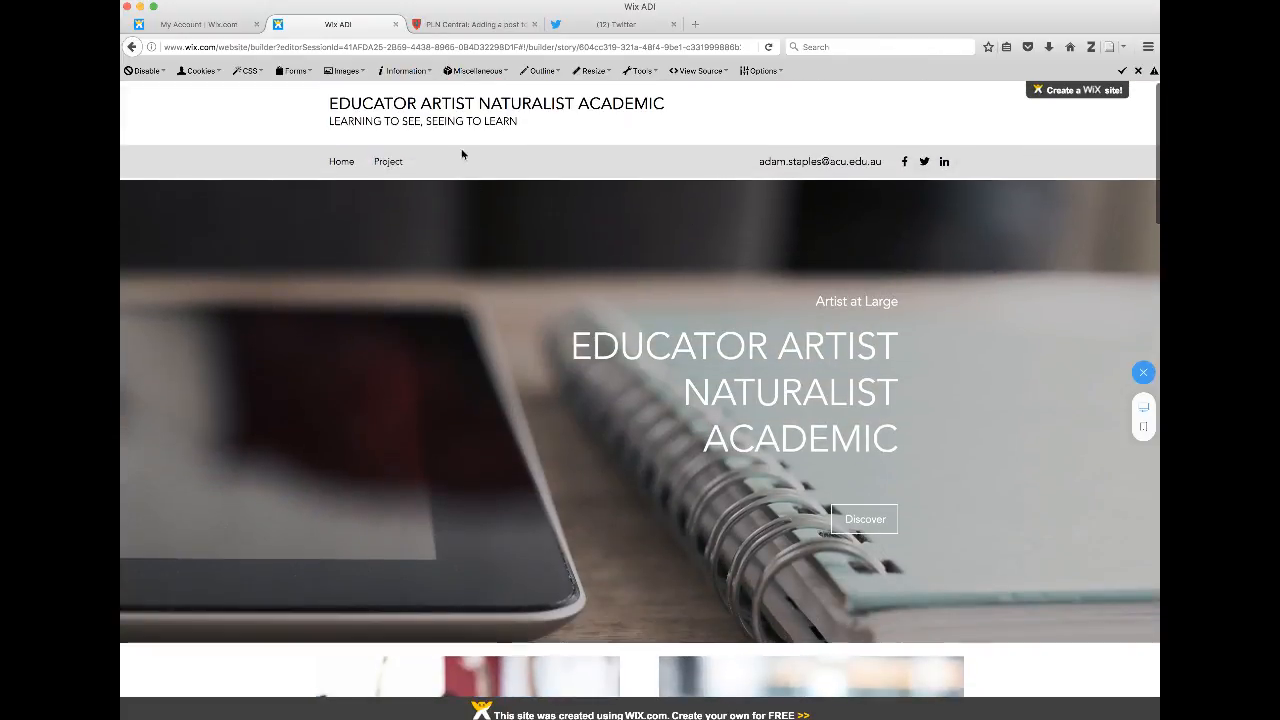
Step: Reopen the artistandnaturalist site for editing from its site settings and dismiss the What's Next guide
left_click(209, 25)
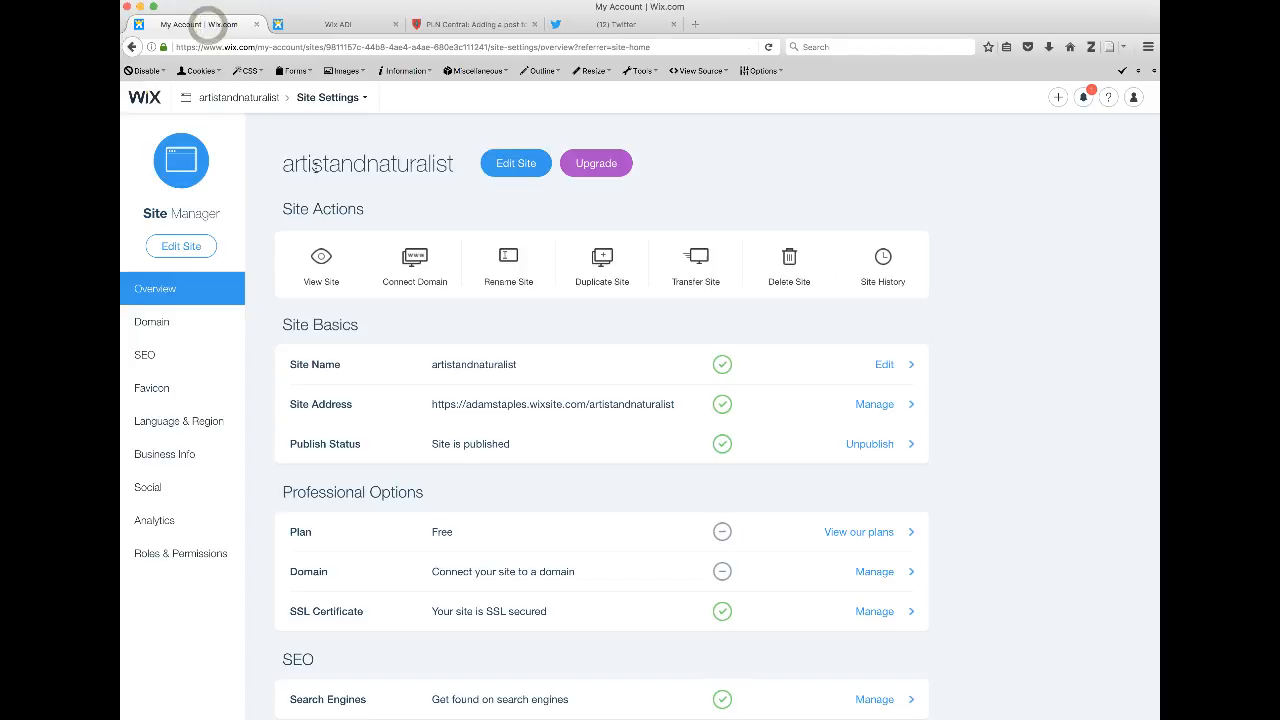
left_click(522, 165)
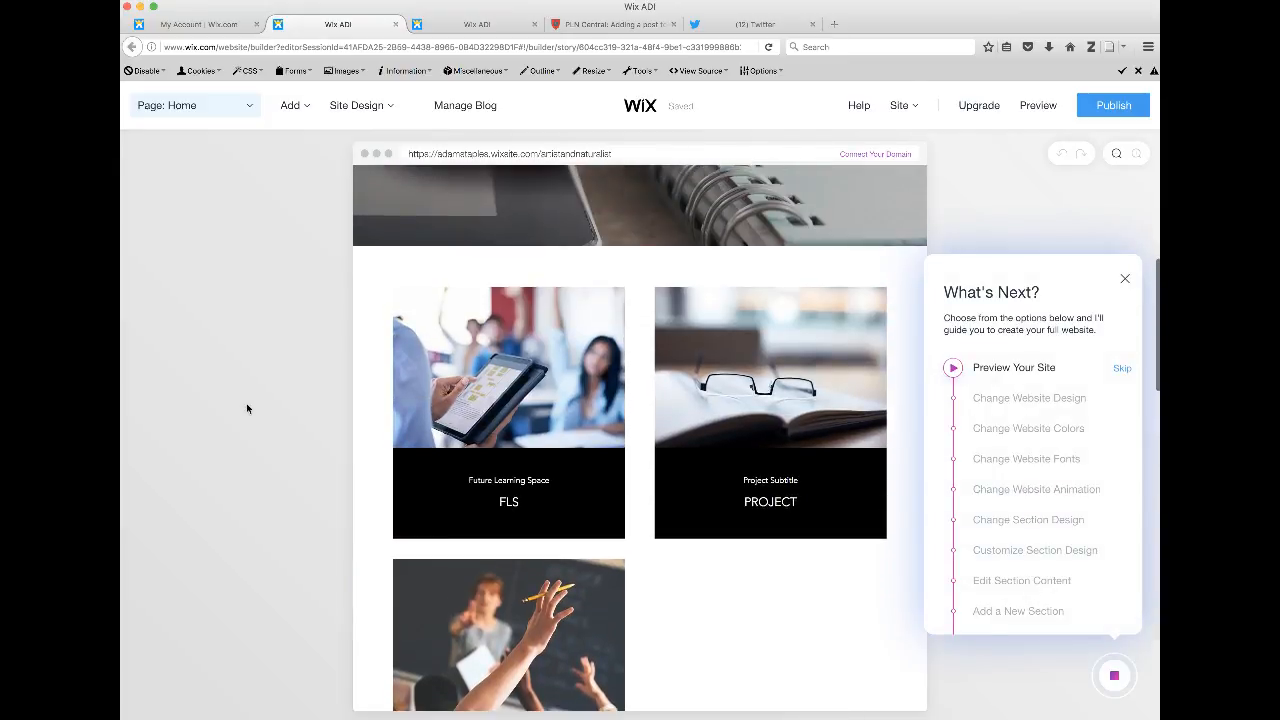
left_click(369, 421)
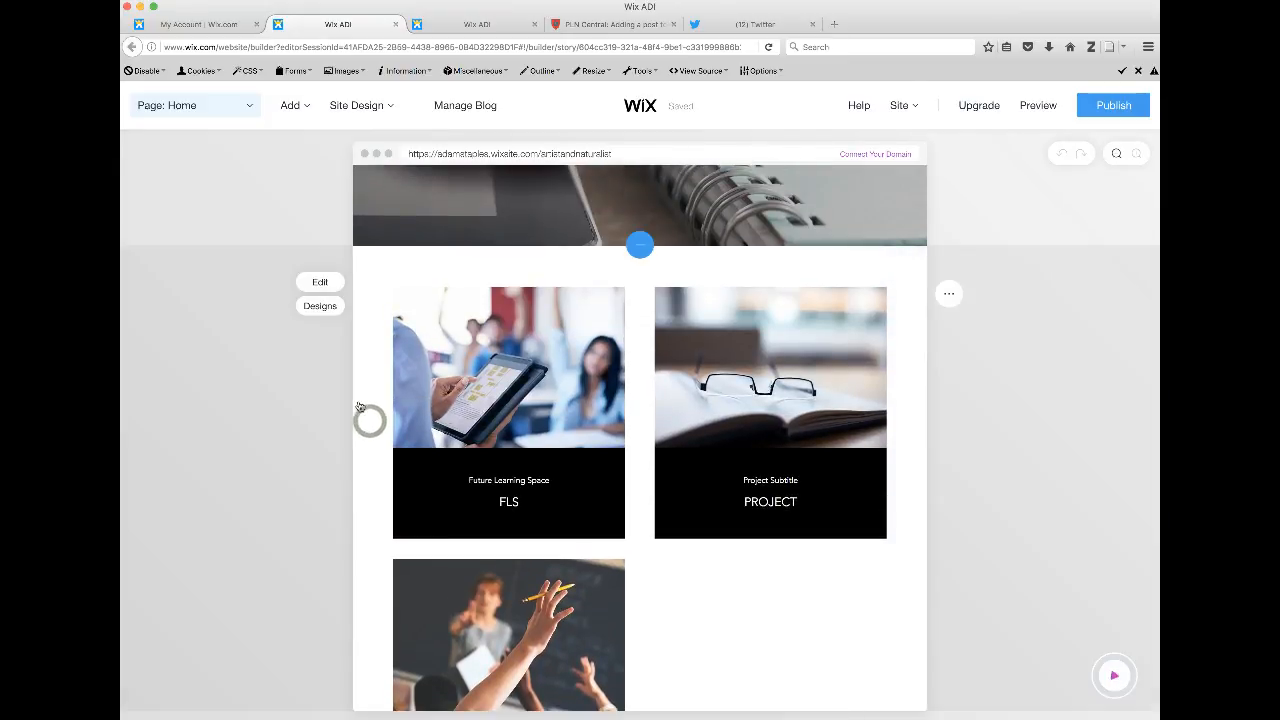
Step: Delete the third item from the home page's Projects section
left_click(320, 282)
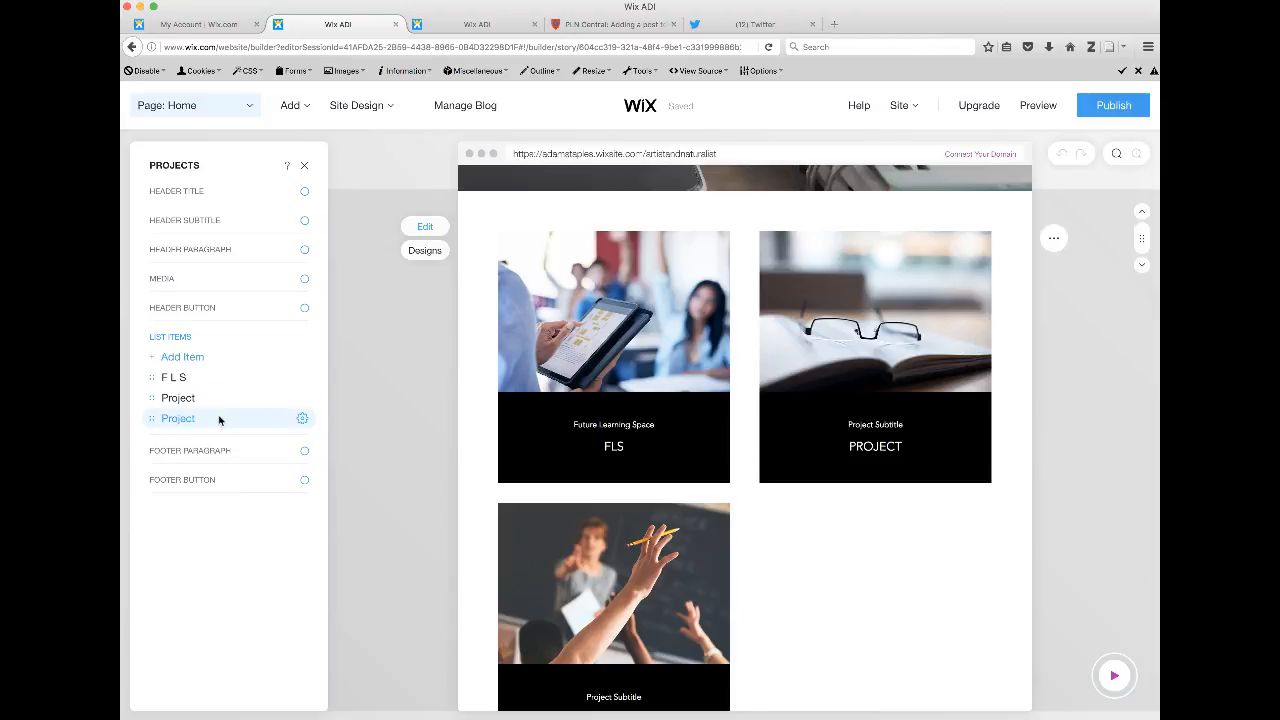
left_click(301, 418)
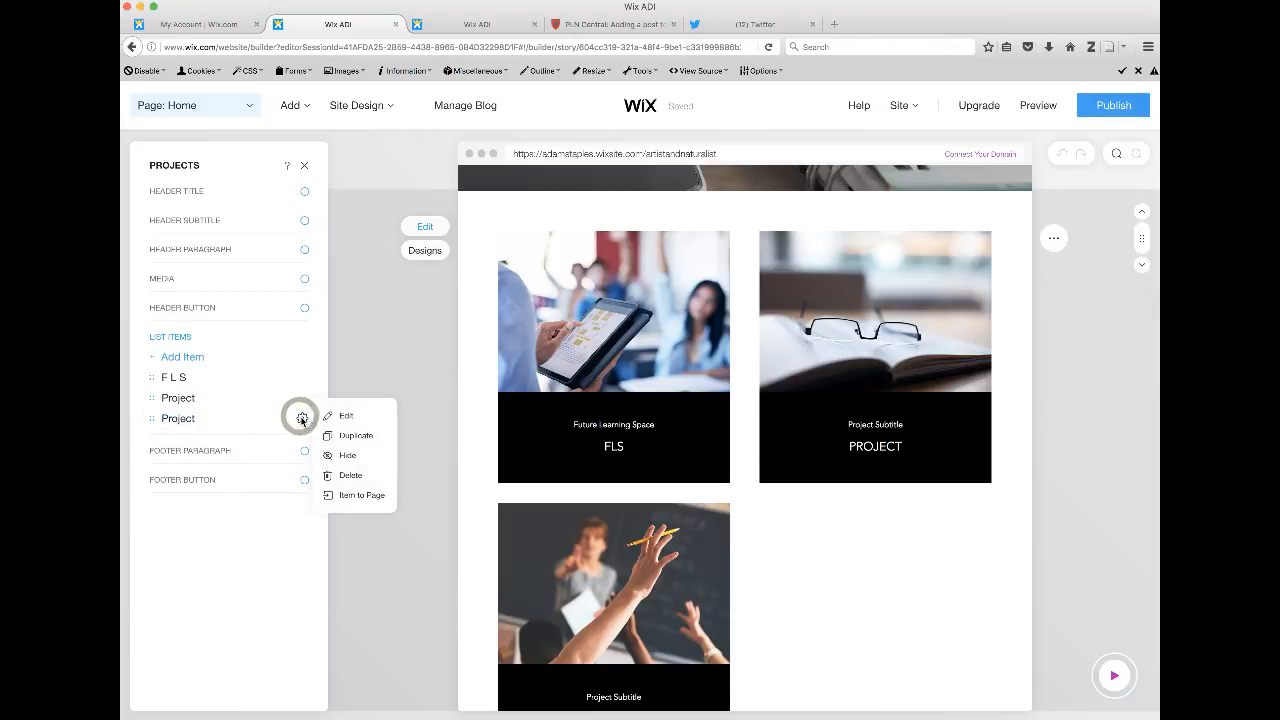
left_click(350, 476)
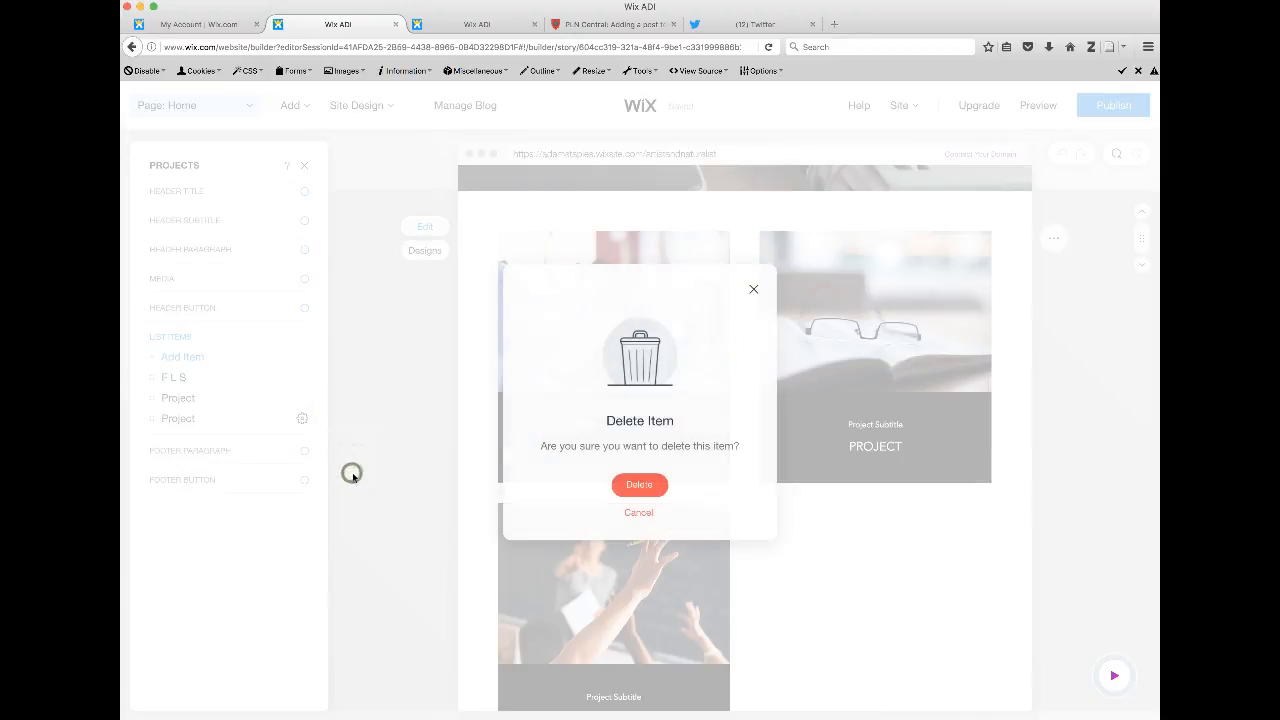
left_click(635, 486)
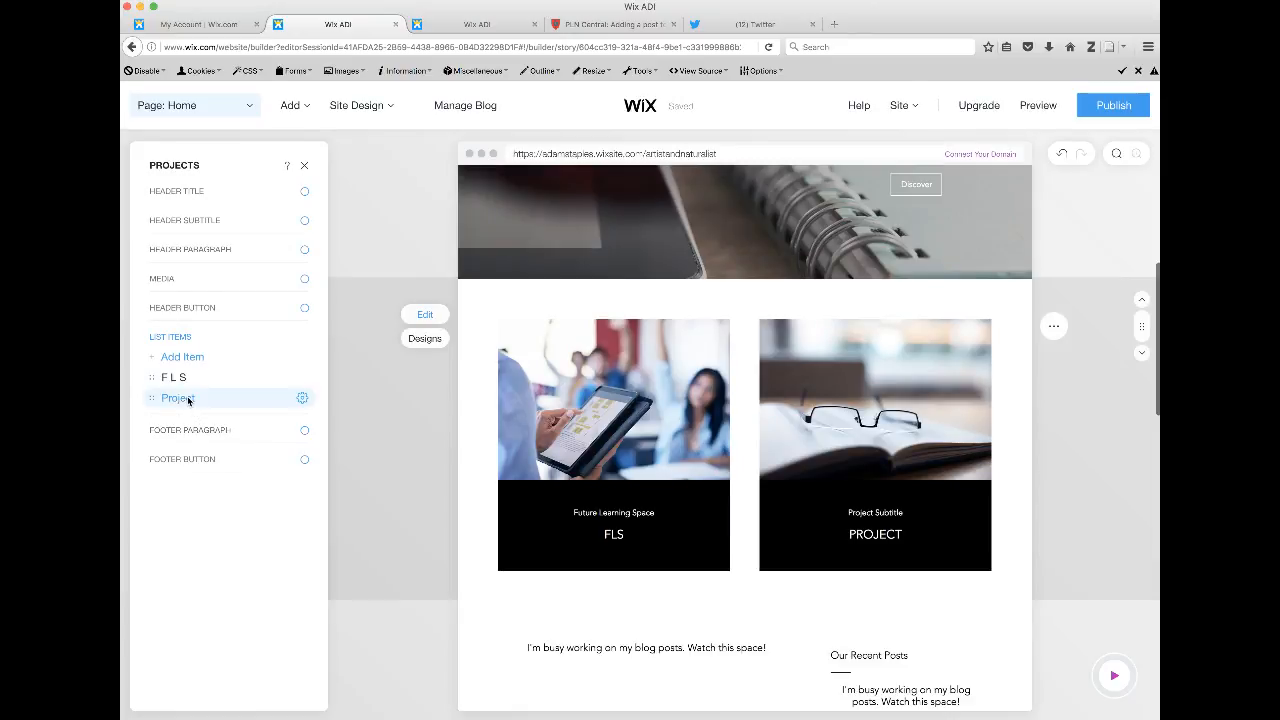
Step: Rename the second item in the home page's Projects section to "Visual Arts Learning"
left_click(301, 399)
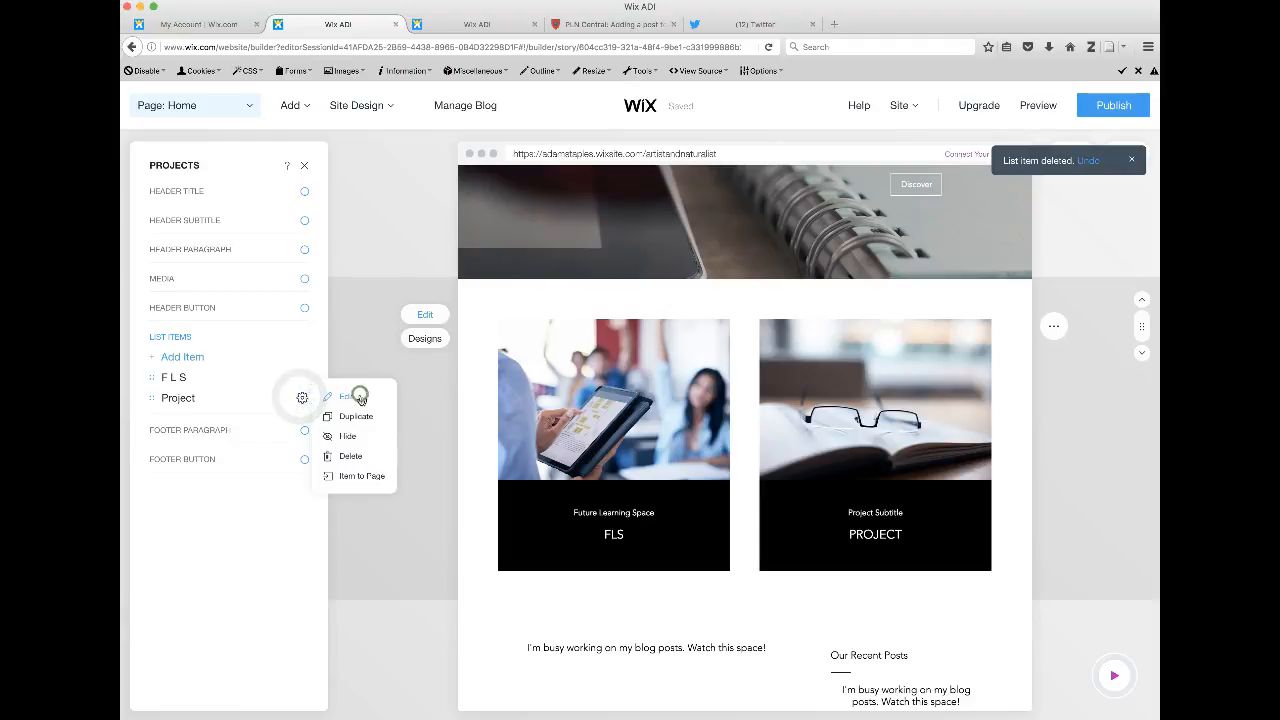
left_click(357, 398)
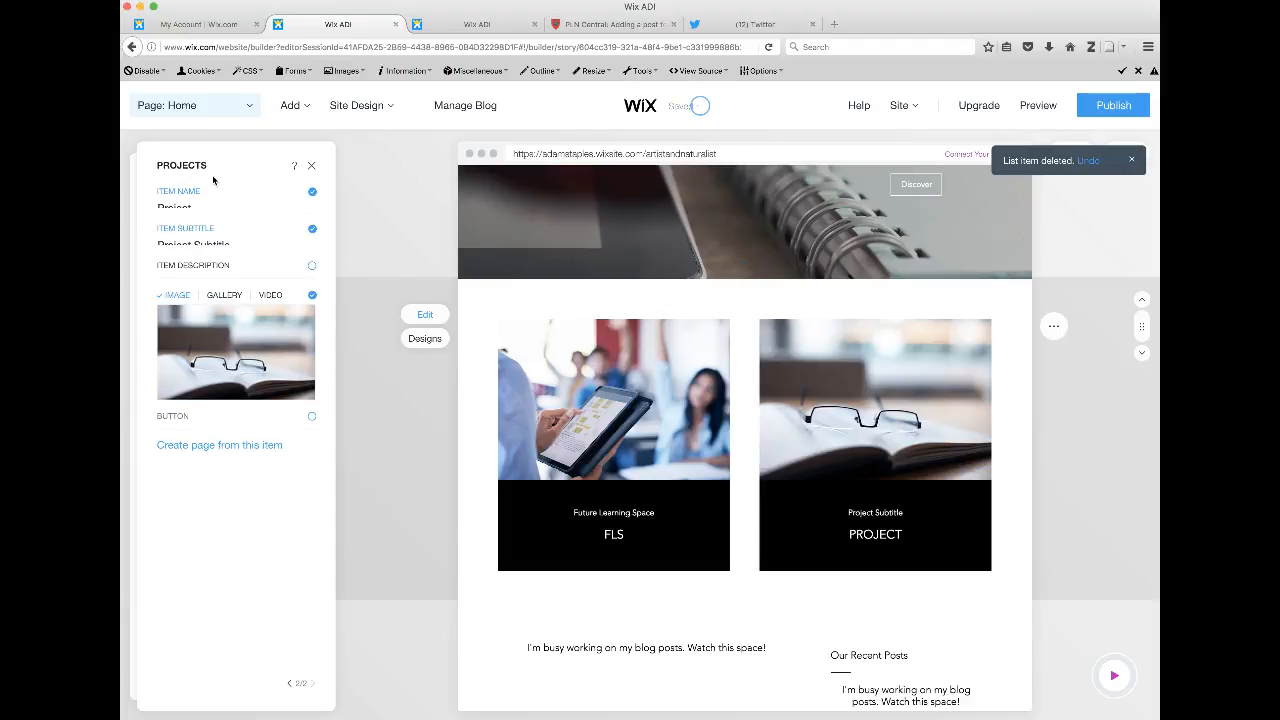
double_click(198, 206)
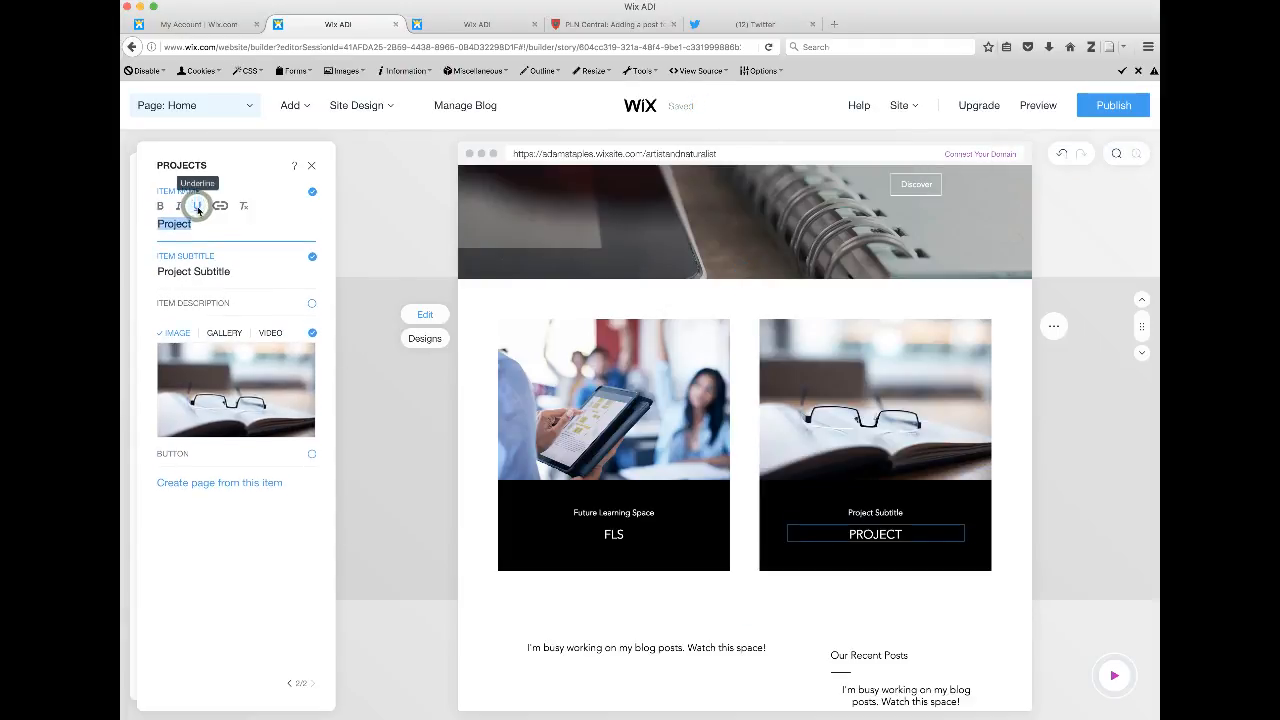
type("Visua")
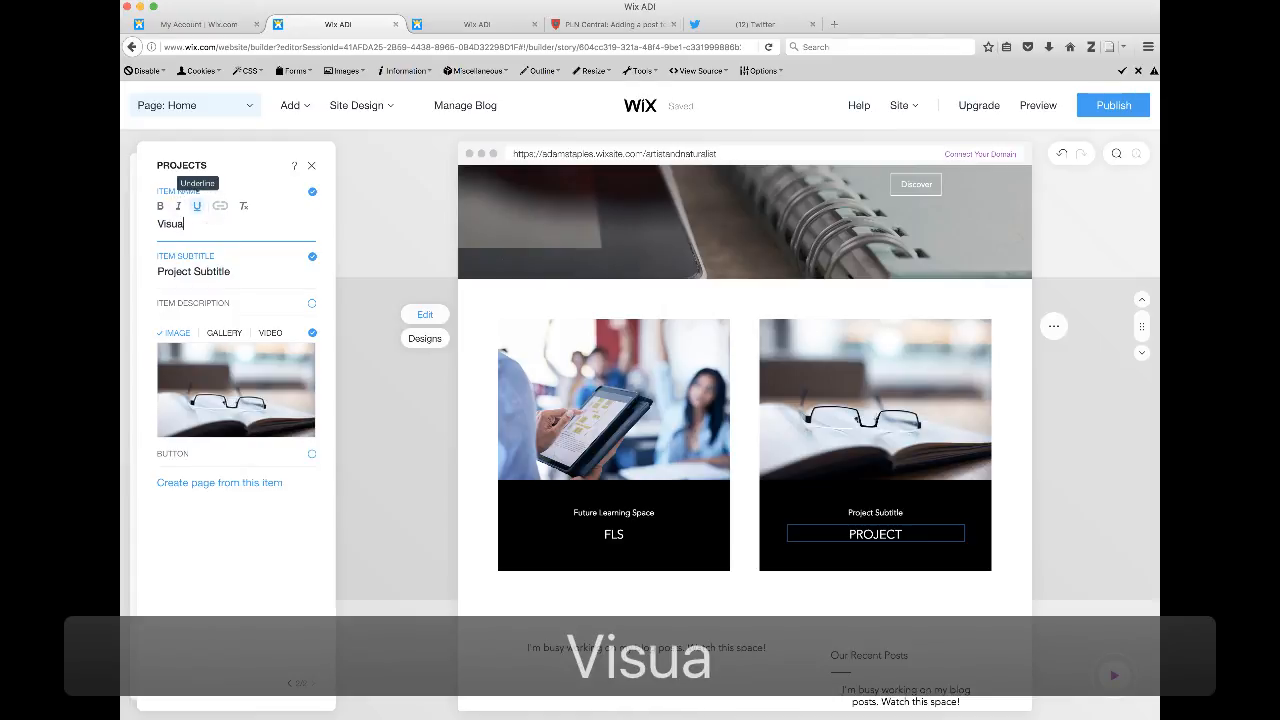
type("l Arts L")
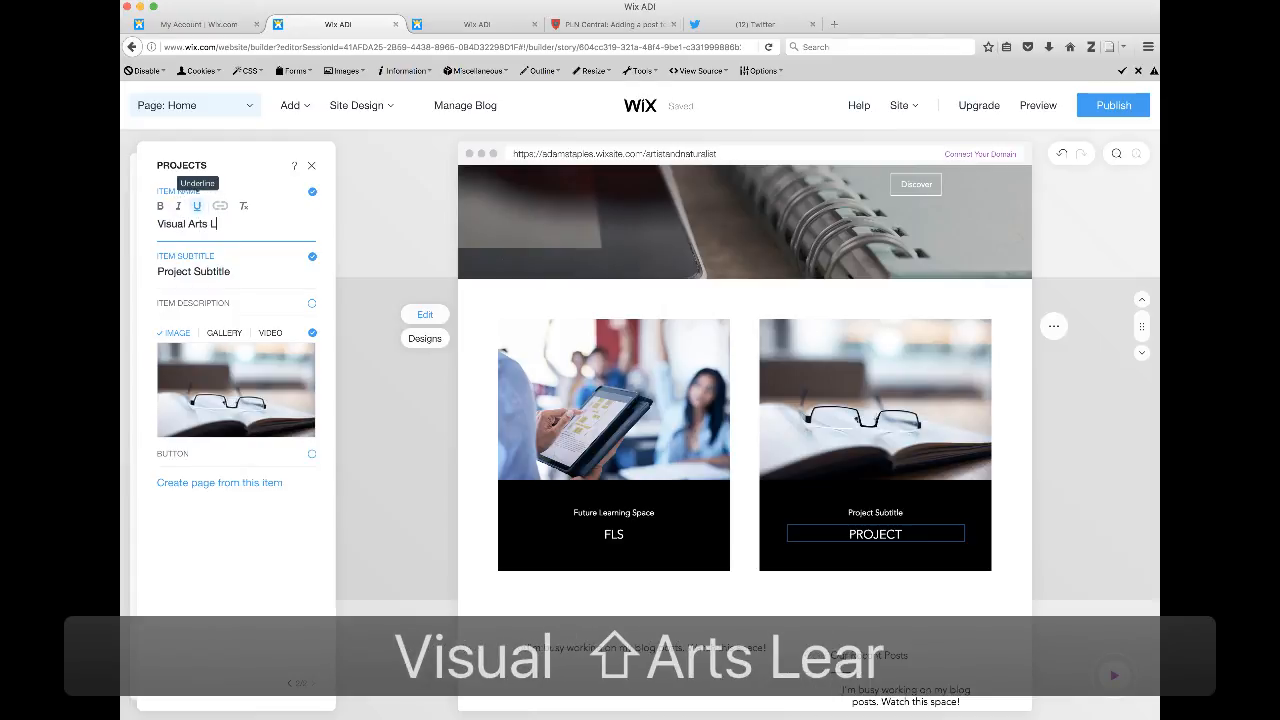
type("earning")
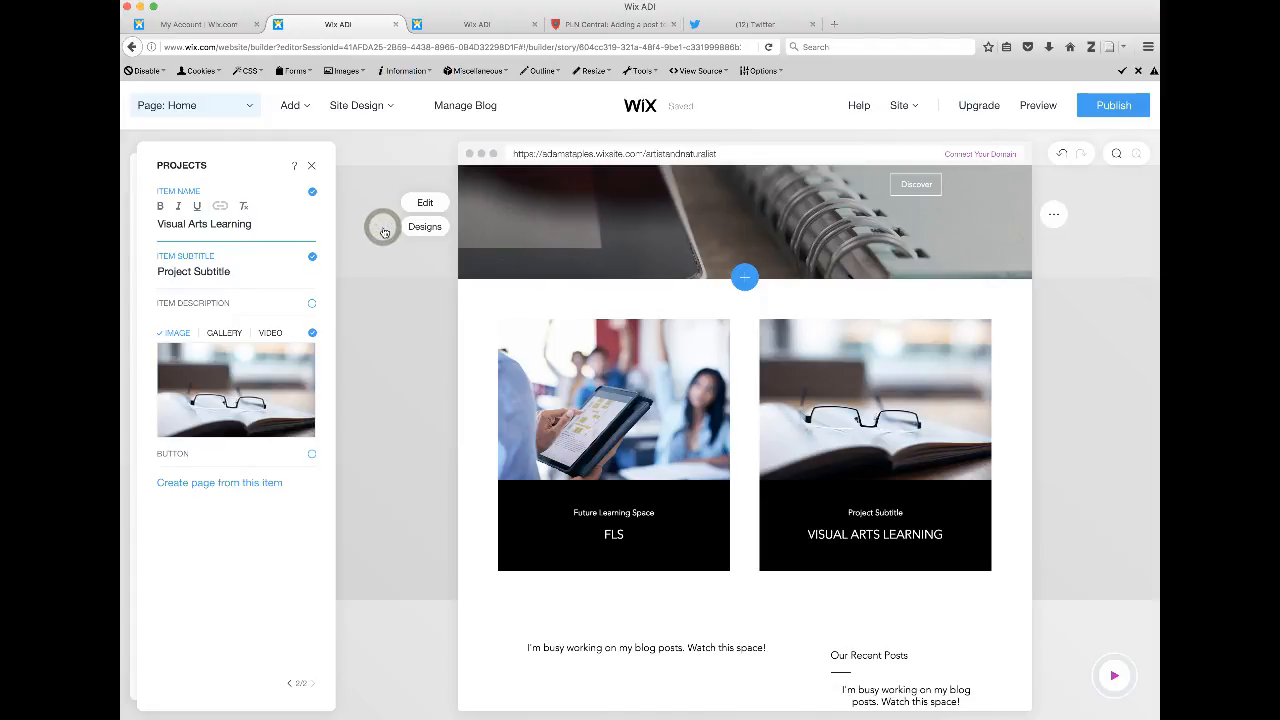
left_click(384, 232)
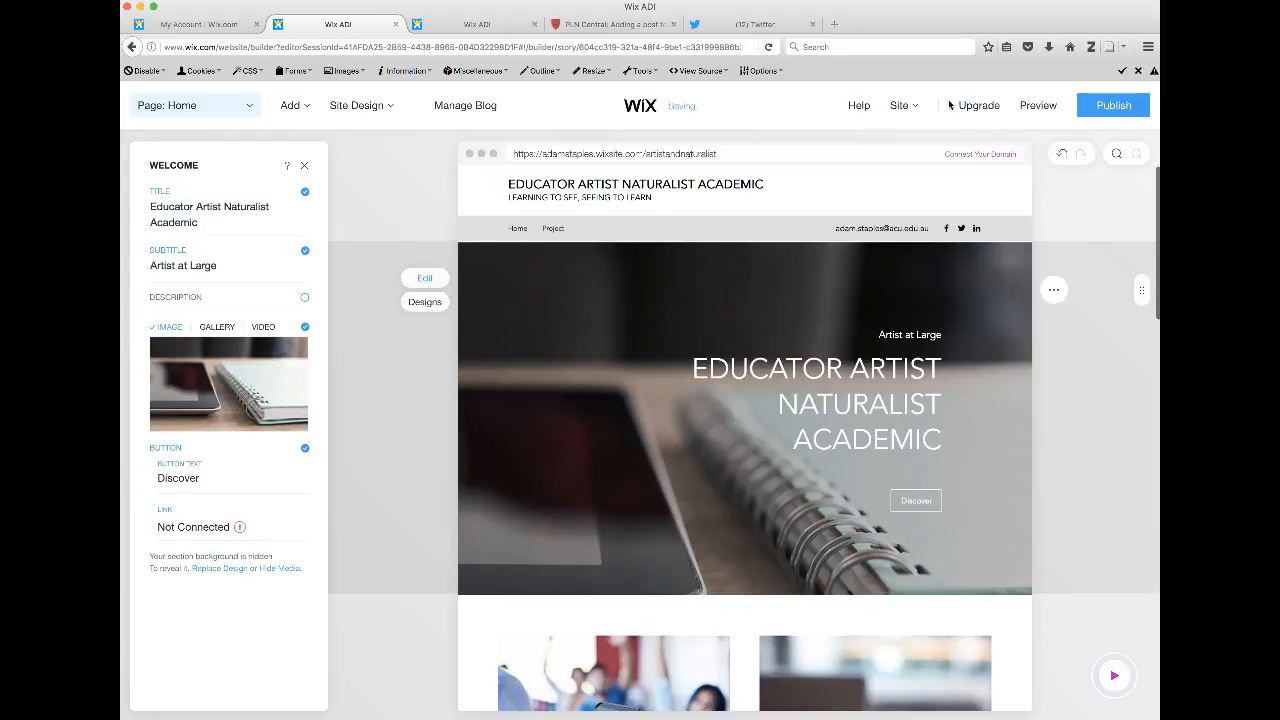
Step: Preview the site, open its Home page from the site navigation, and examine the project cards and blog area
left_click(519, 232)
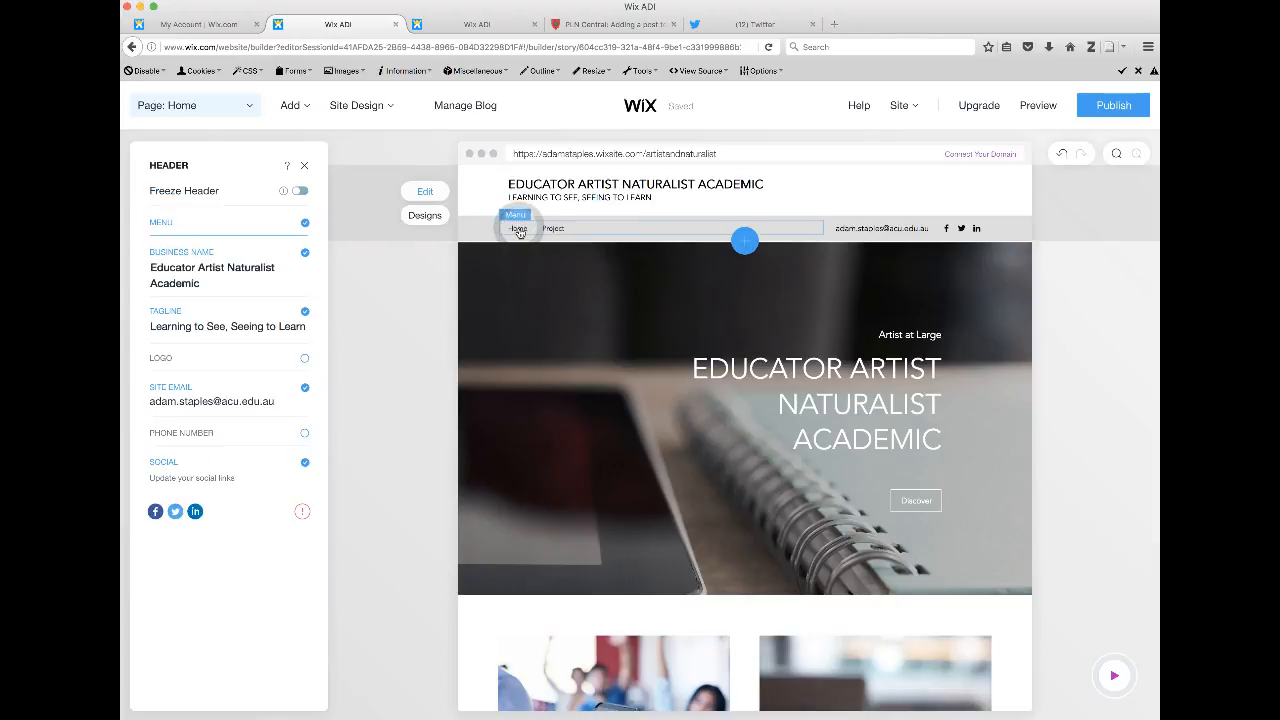
left_click(1034, 104)
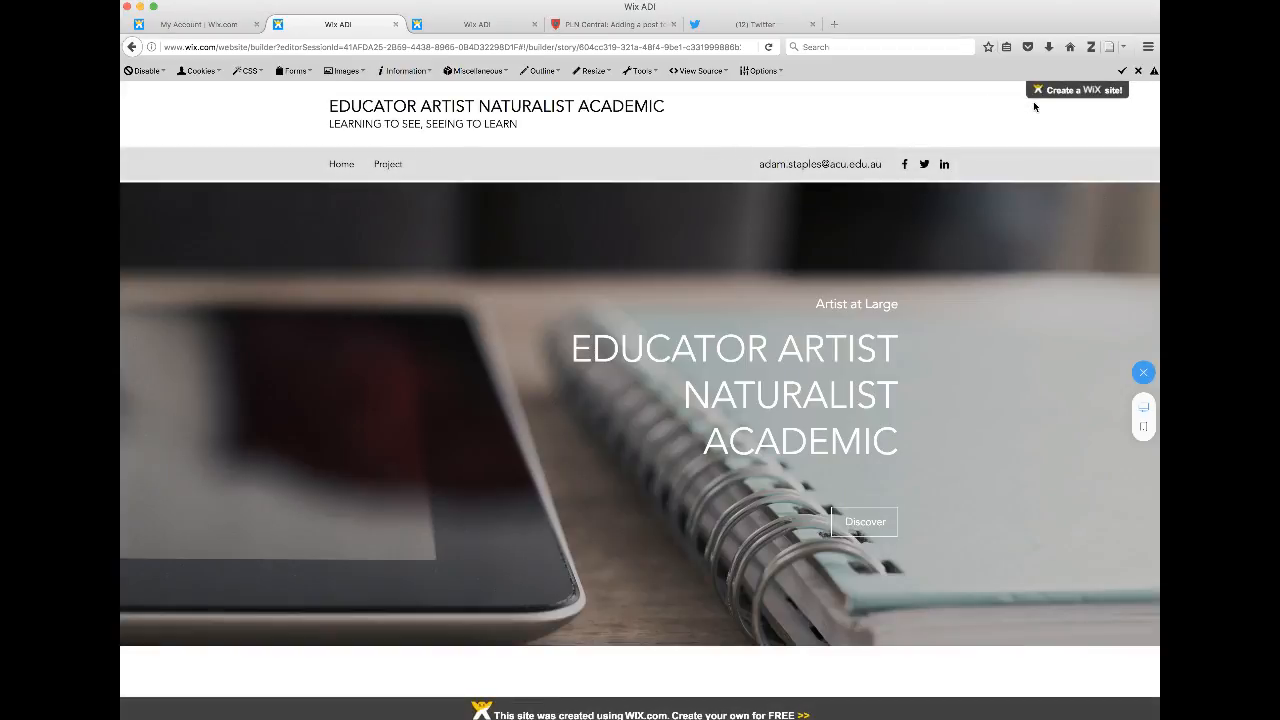
scroll(757, 388, "down", 3)
scroll(757, 390, "up", 3)
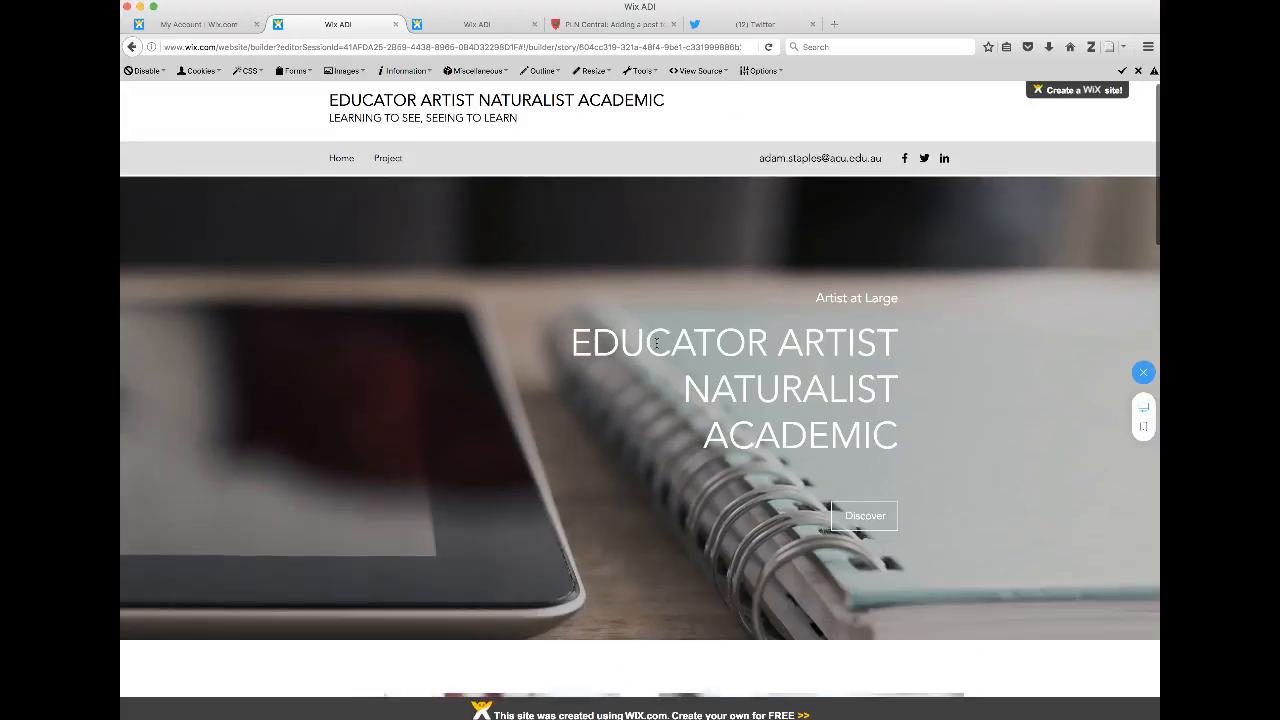
left_click(341, 166)
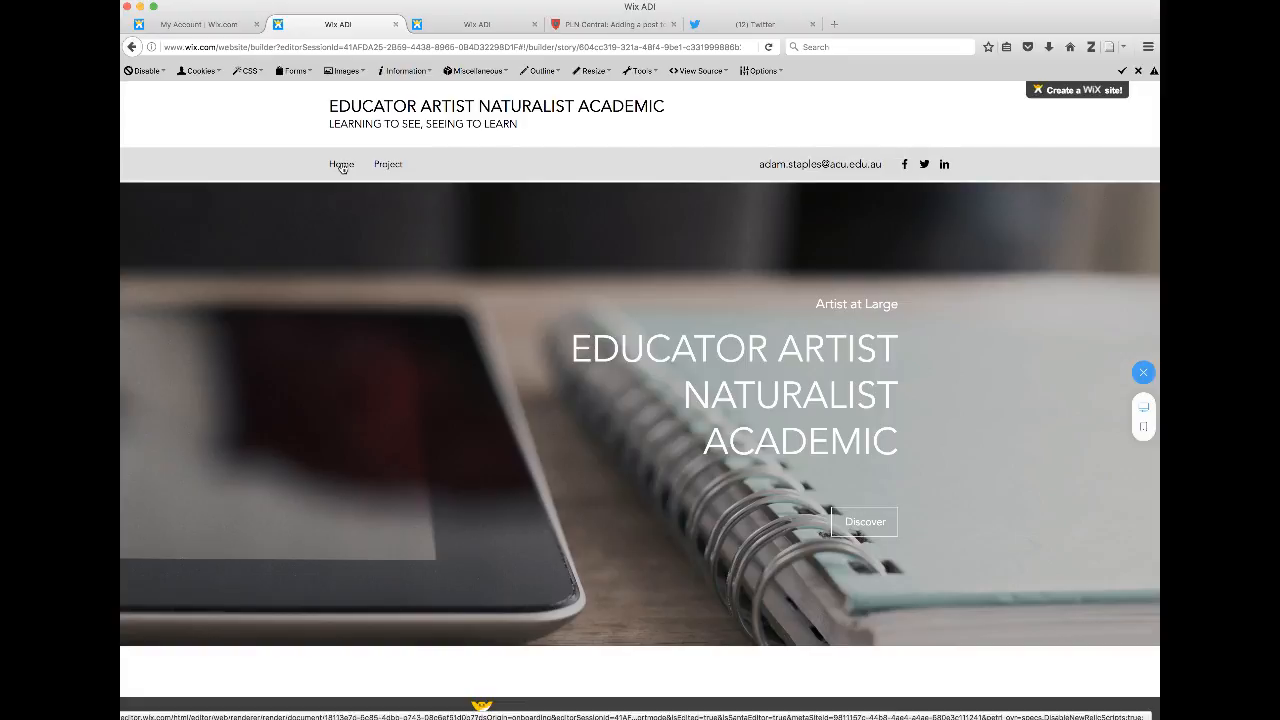
scroll(355, 207, "down", 6)
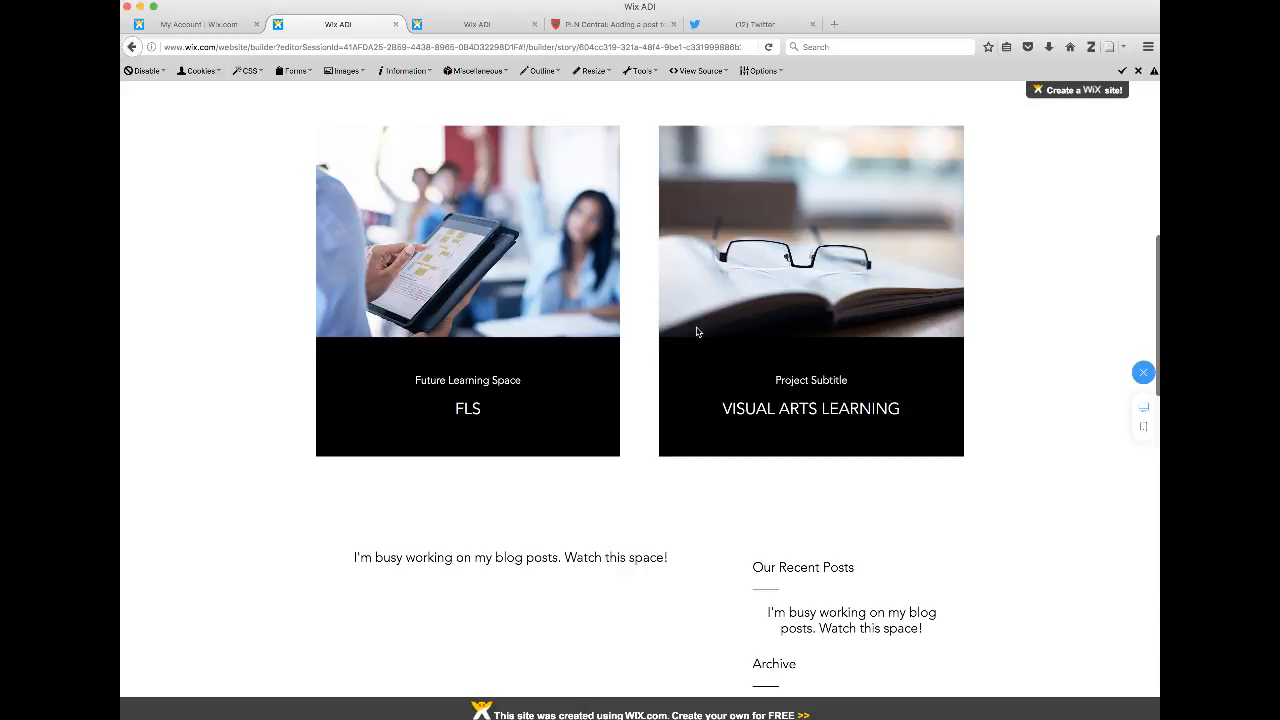
scroll(493, 331, "down", 6)
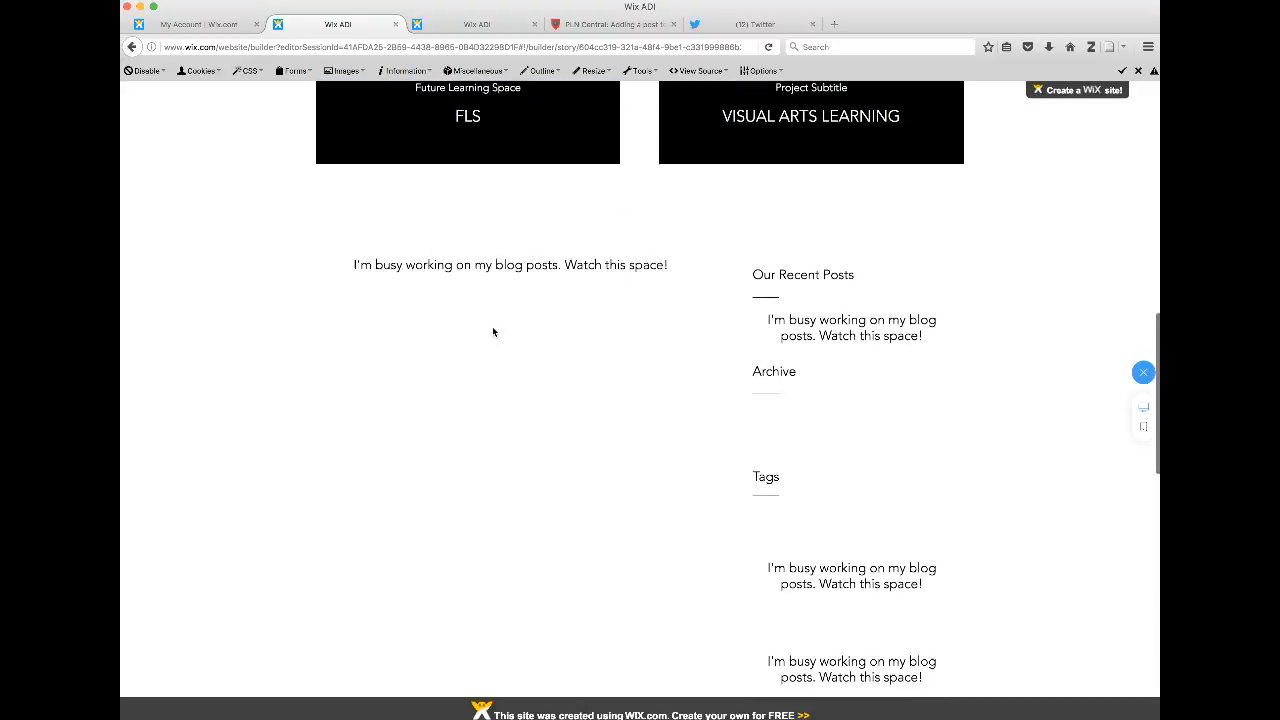
scroll(492, 331, "up", 6)
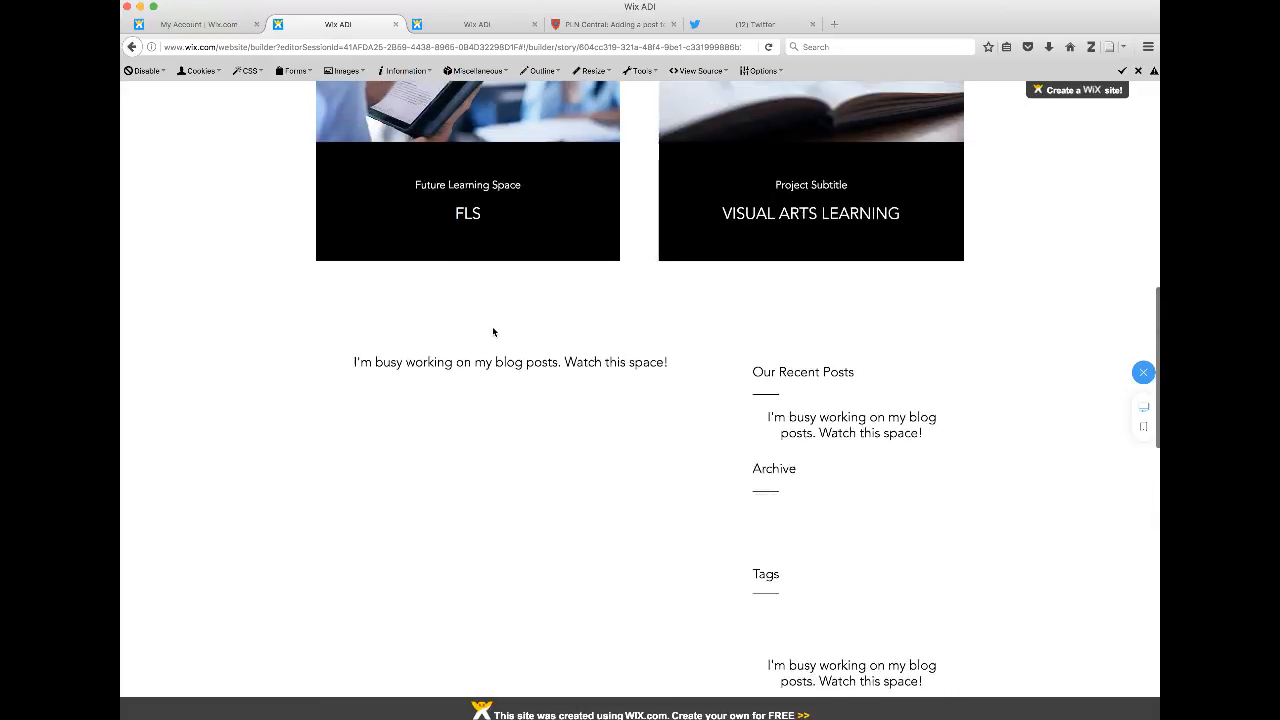